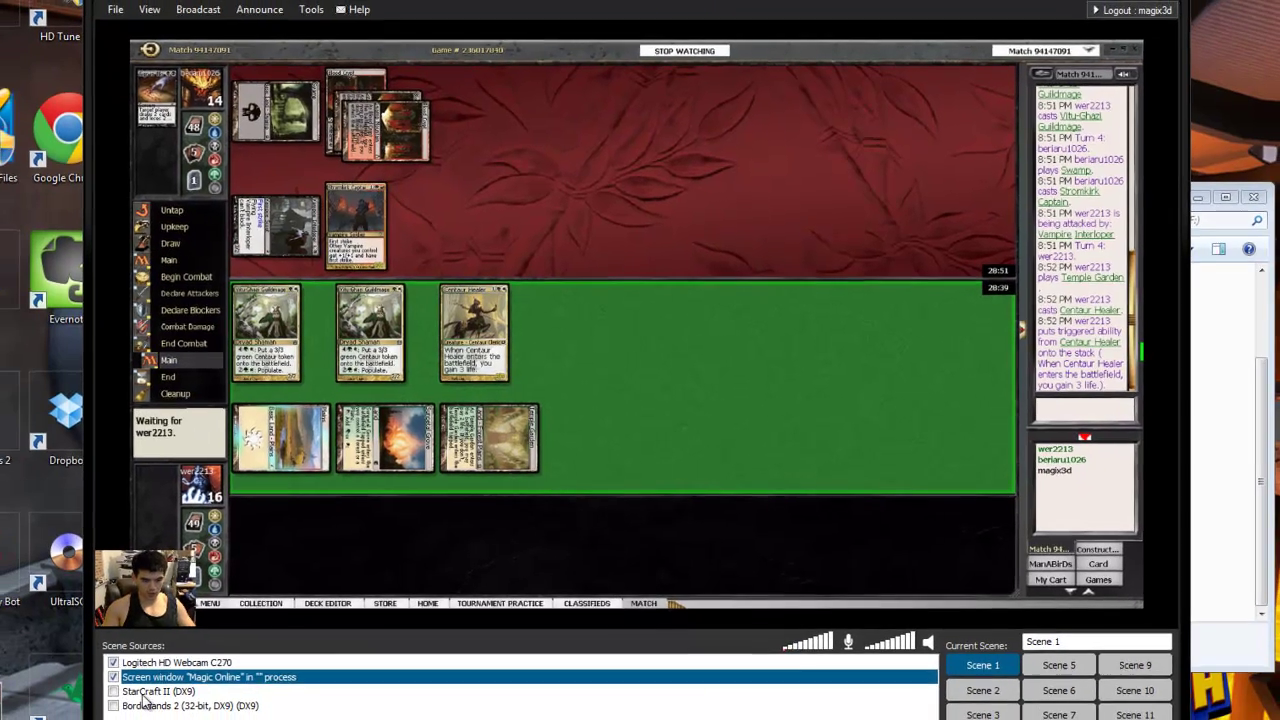
{"action": "left_click", "coordinate": [158, 704]}
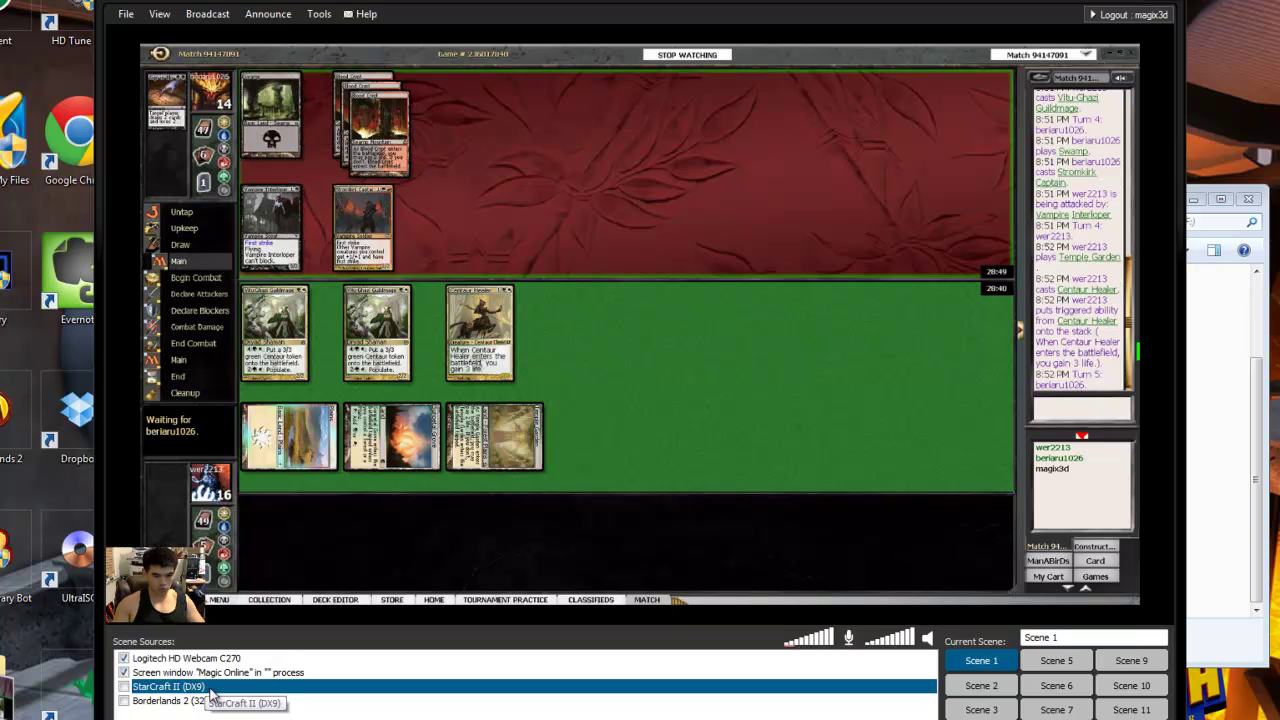
{"action": "left_click", "coordinate": [214, 702]}
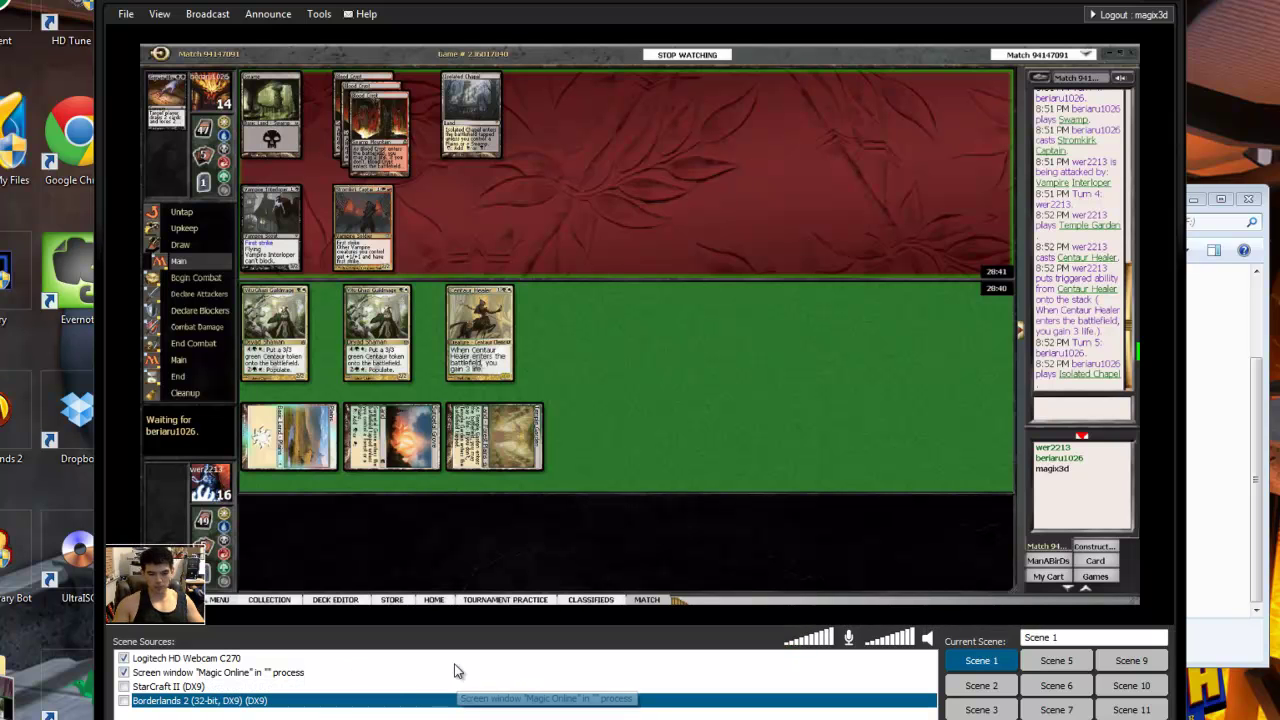
{"action": "left_click", "coordinate": [128, 15]}
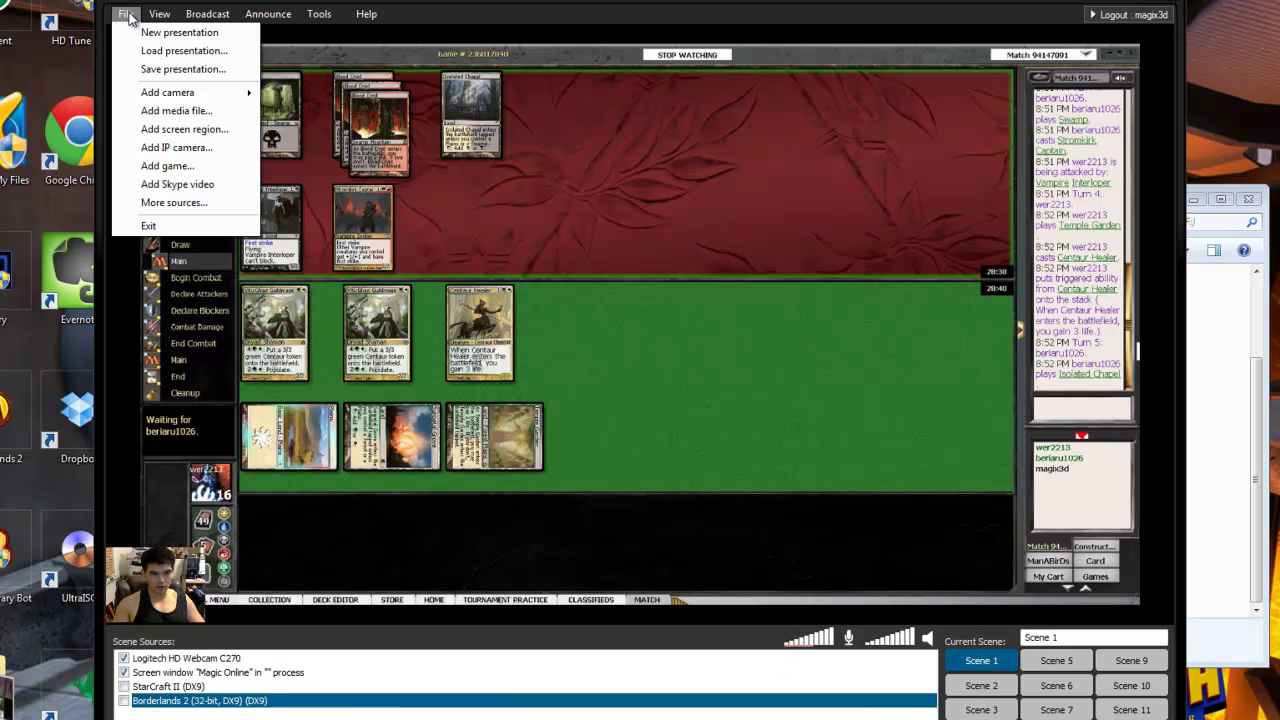
{"action": "left_click", "coordinate": [172, 166]}
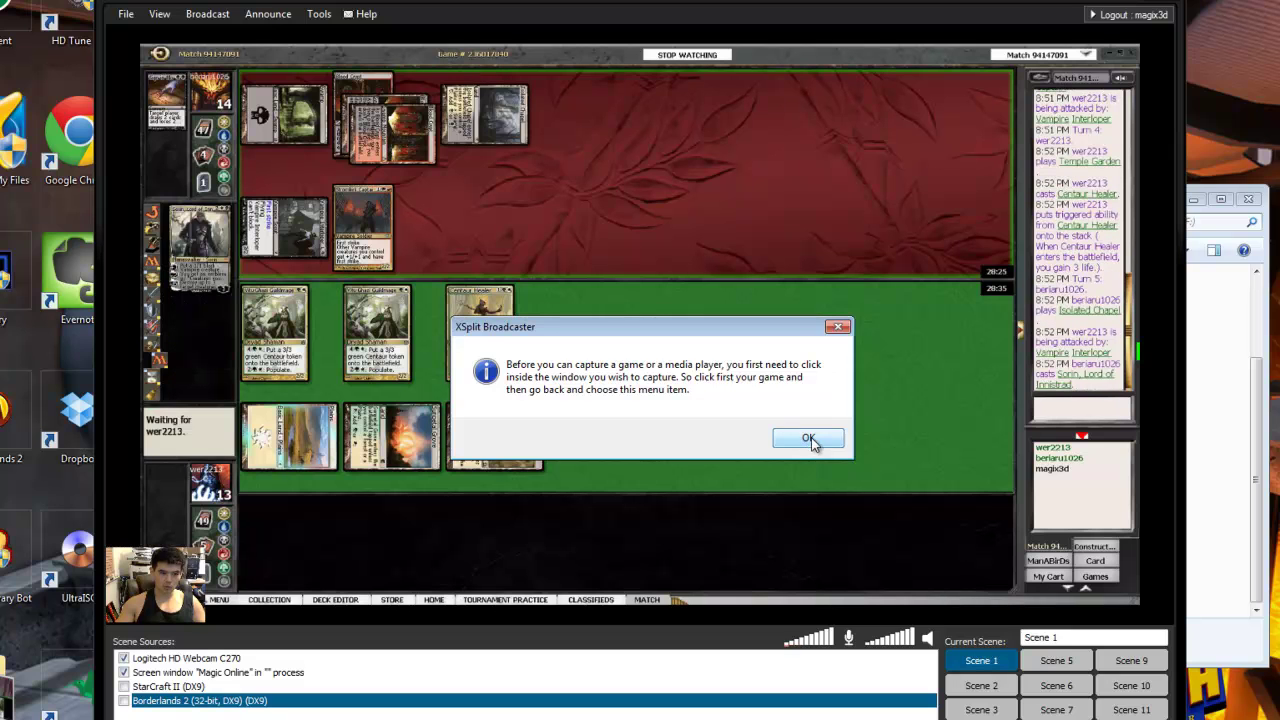
{"action": "left_click", "coordinate": [810, 442]}
{"action": "left_click", "coordinate": [295, 673]}
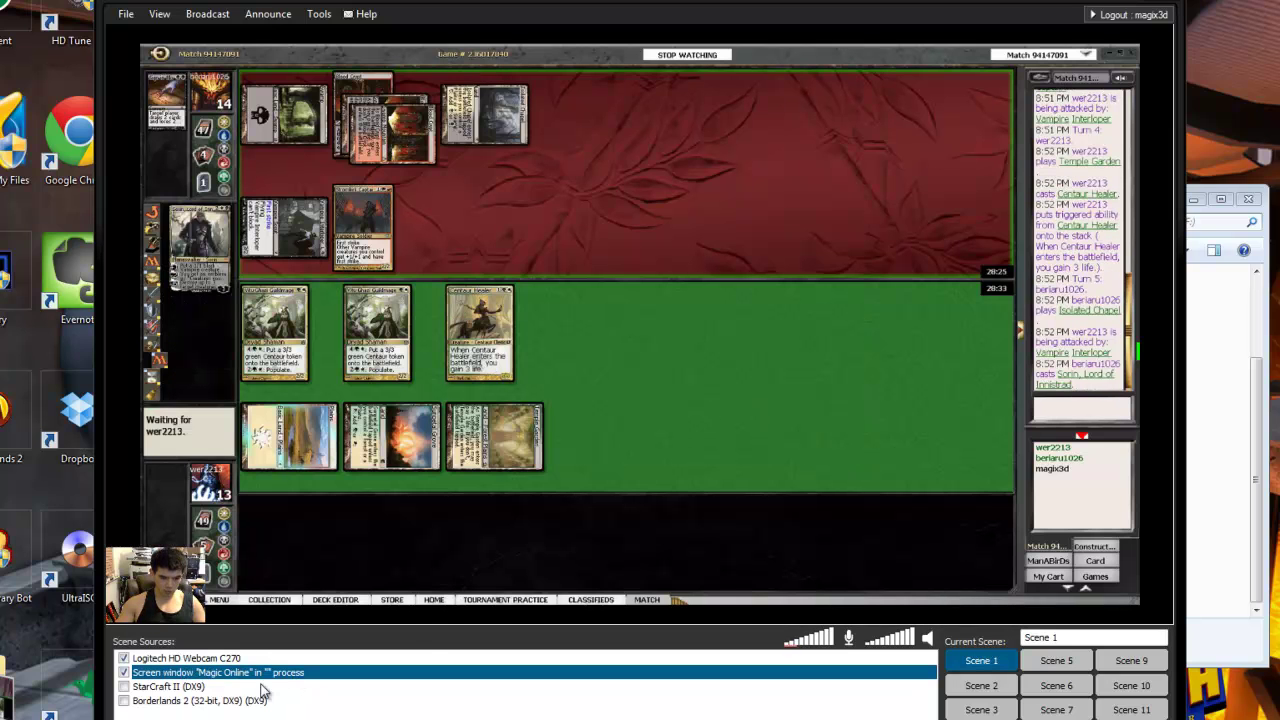
Step: Toggle the Magic Online source off and back on in Scene 1
{"action": "left_click", "coordinate": [125, 675]}
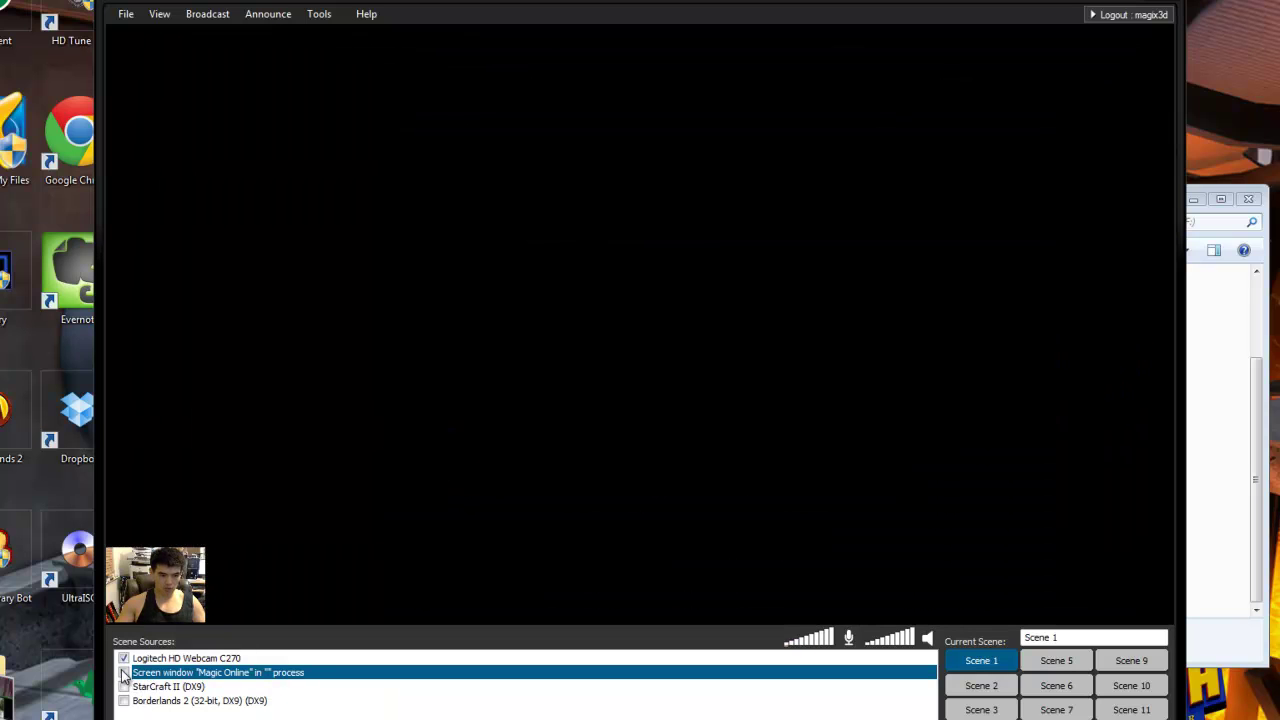
{"action": "left_click", "coordinate": [124, 675]}
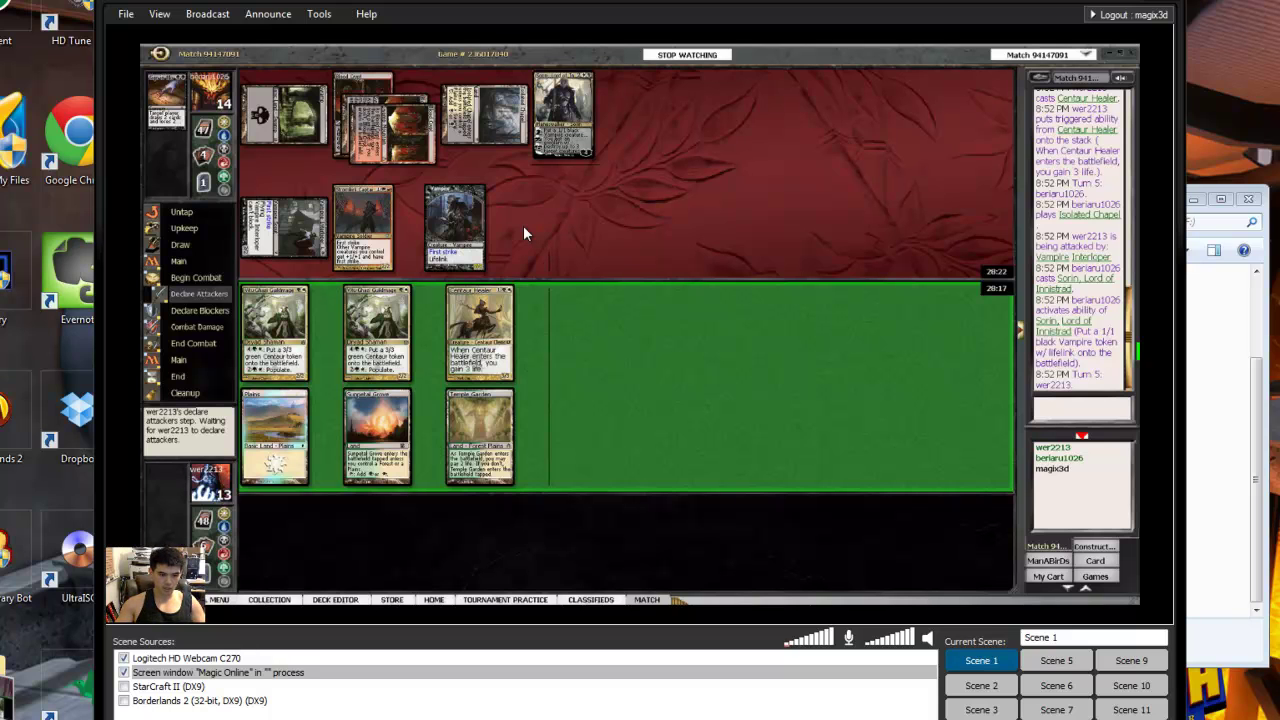
{"action": "left_click", "coordinate": [122, 651]}
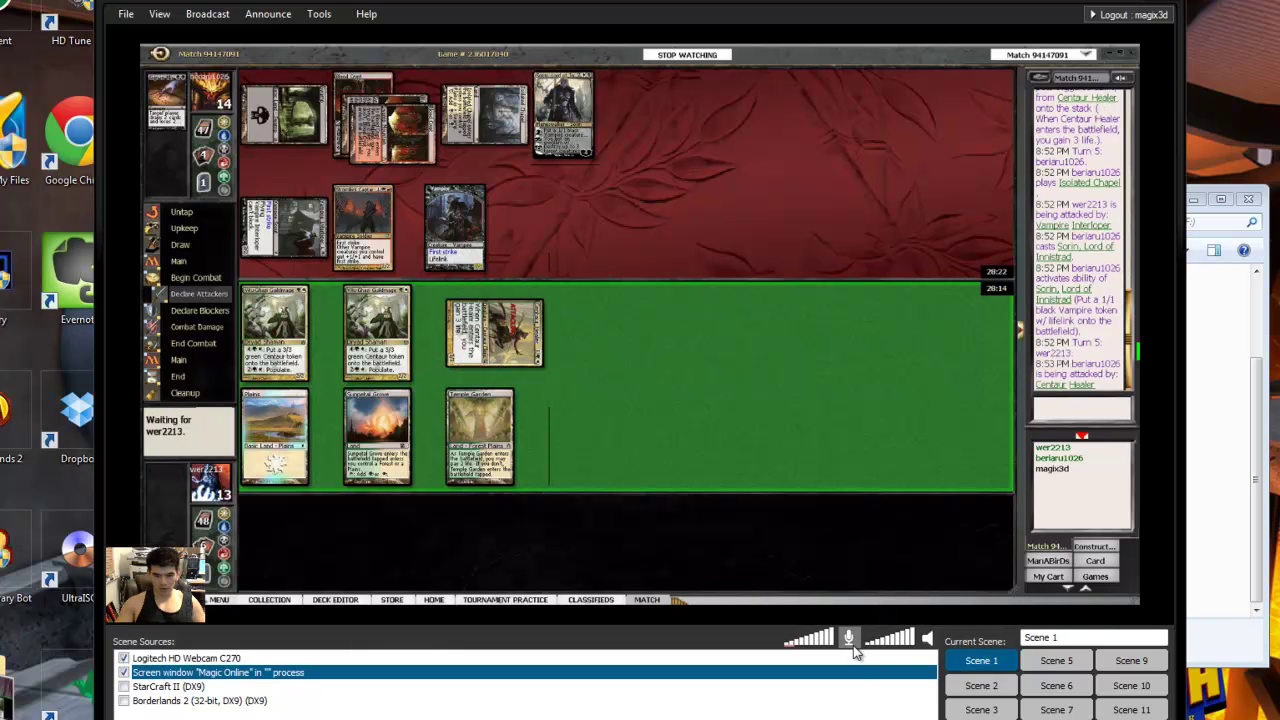
Step: Mute the microphone so it stays muted
{"action": "left_click", "coordinate": [850, 640]}
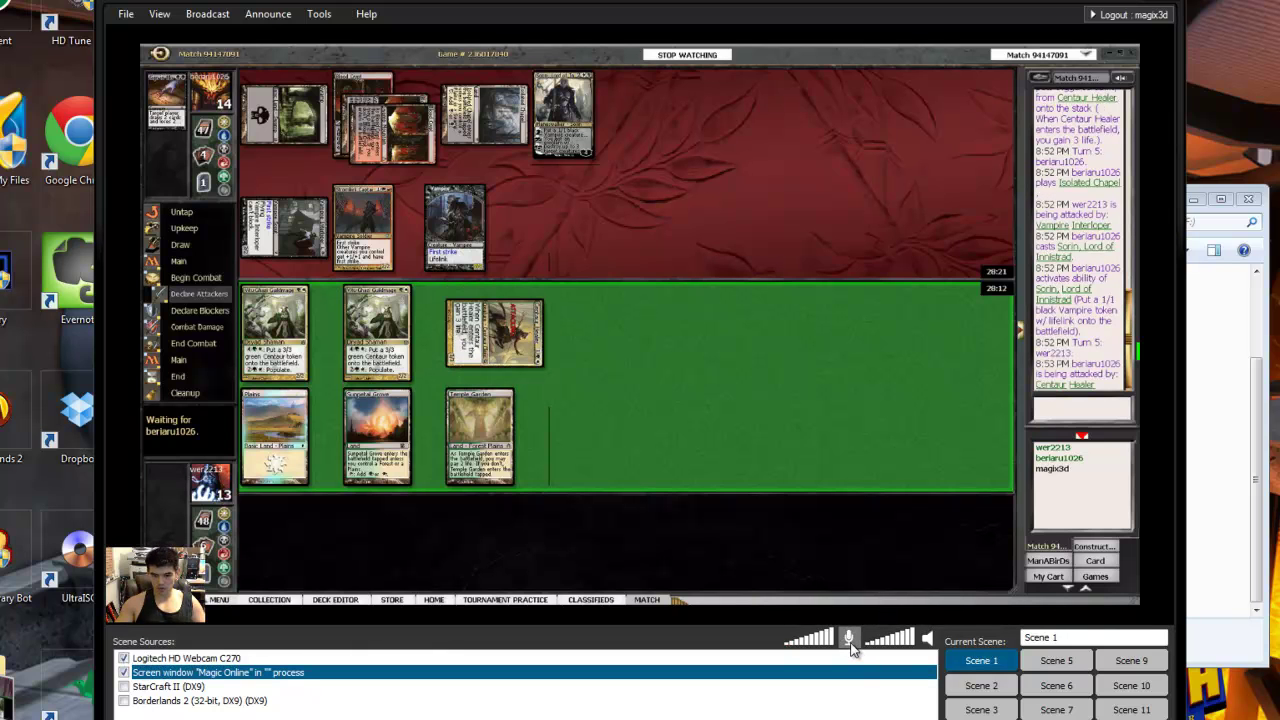
{"action": "left_click", "coordinate": [849, 640]}
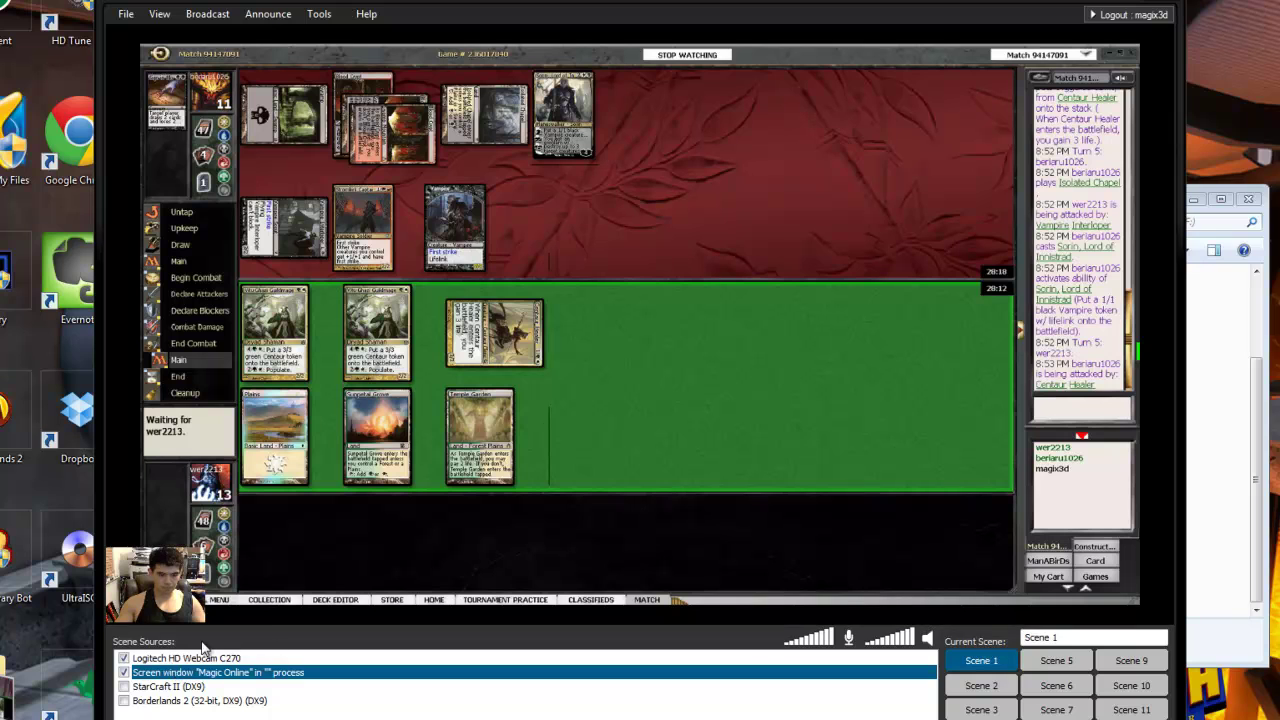
{"action": "left_click", "coordinate": [483, 345]}
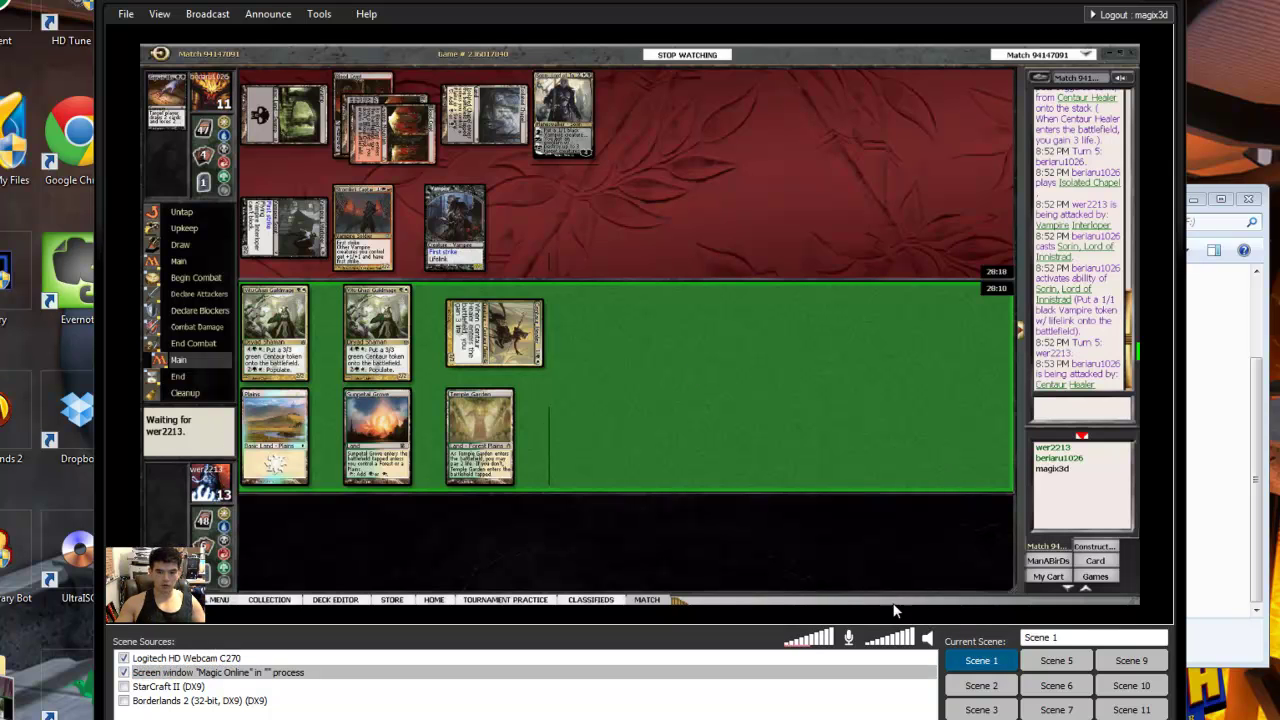
{"action": "left_click", "coordinate": [860, 630]}
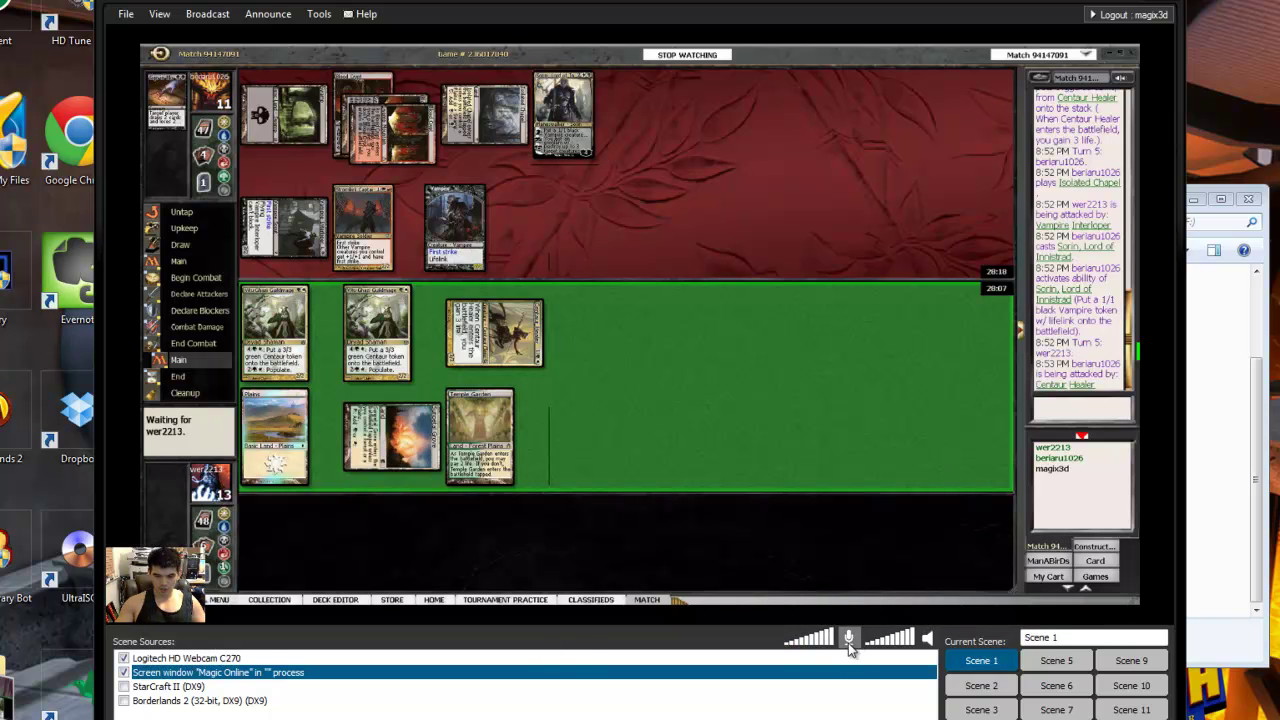
{"action": "left_click", "coordinate": [848, 645]}
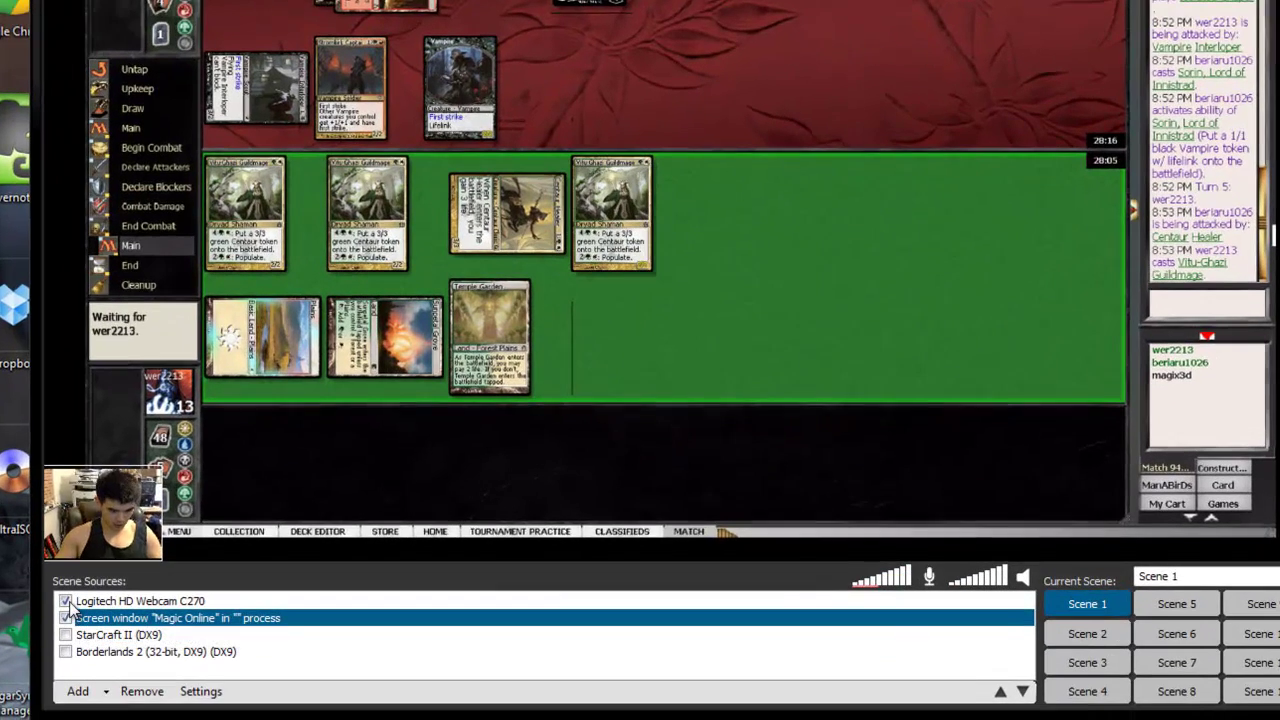
{"action": "left_click", "coordinate": [123, 658]}
{"action": "left_click", "coordinate": [63, 599]}
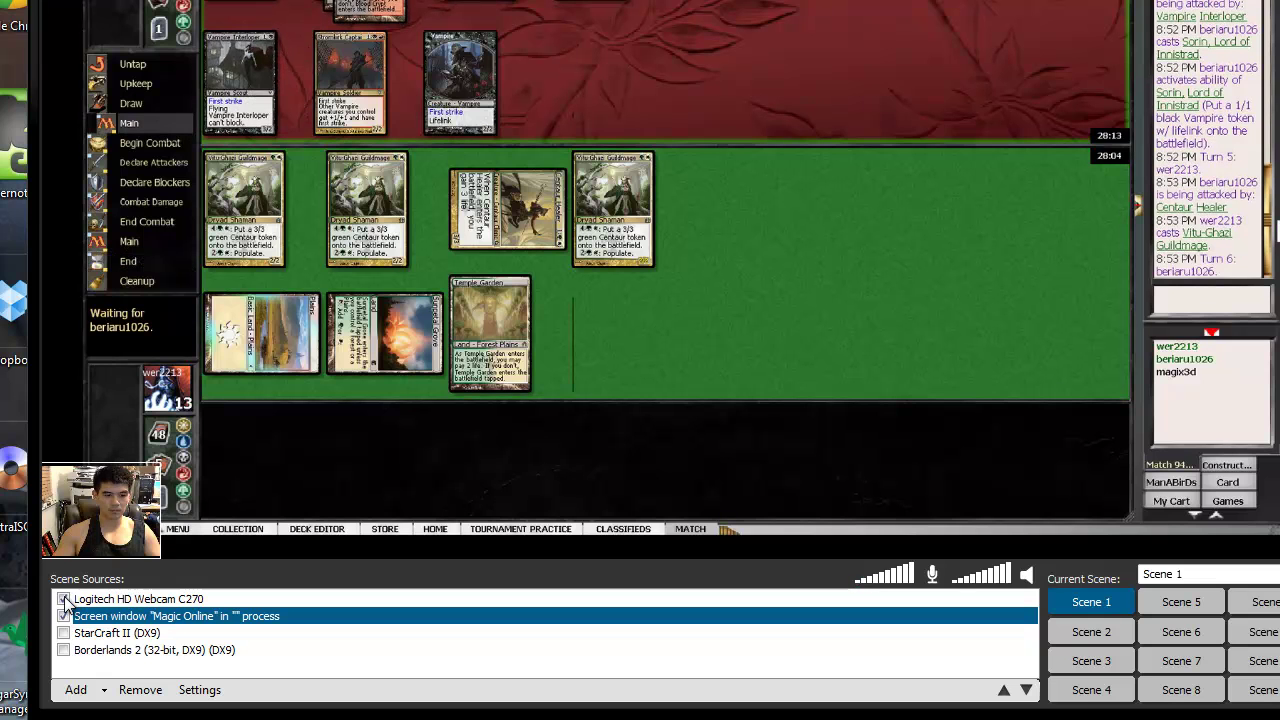
{"action": "left_click", "coordinate": [120, 603]}
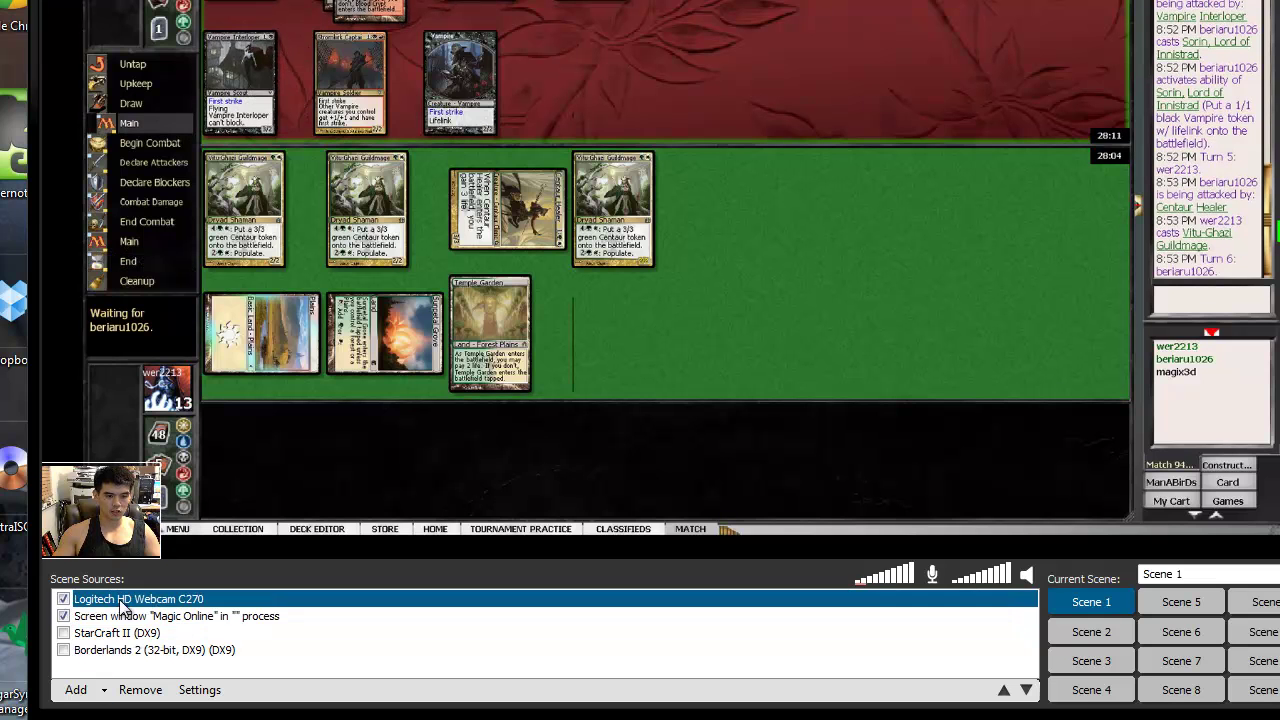
{"action": "left_click", "coordinate": [64, 599]}
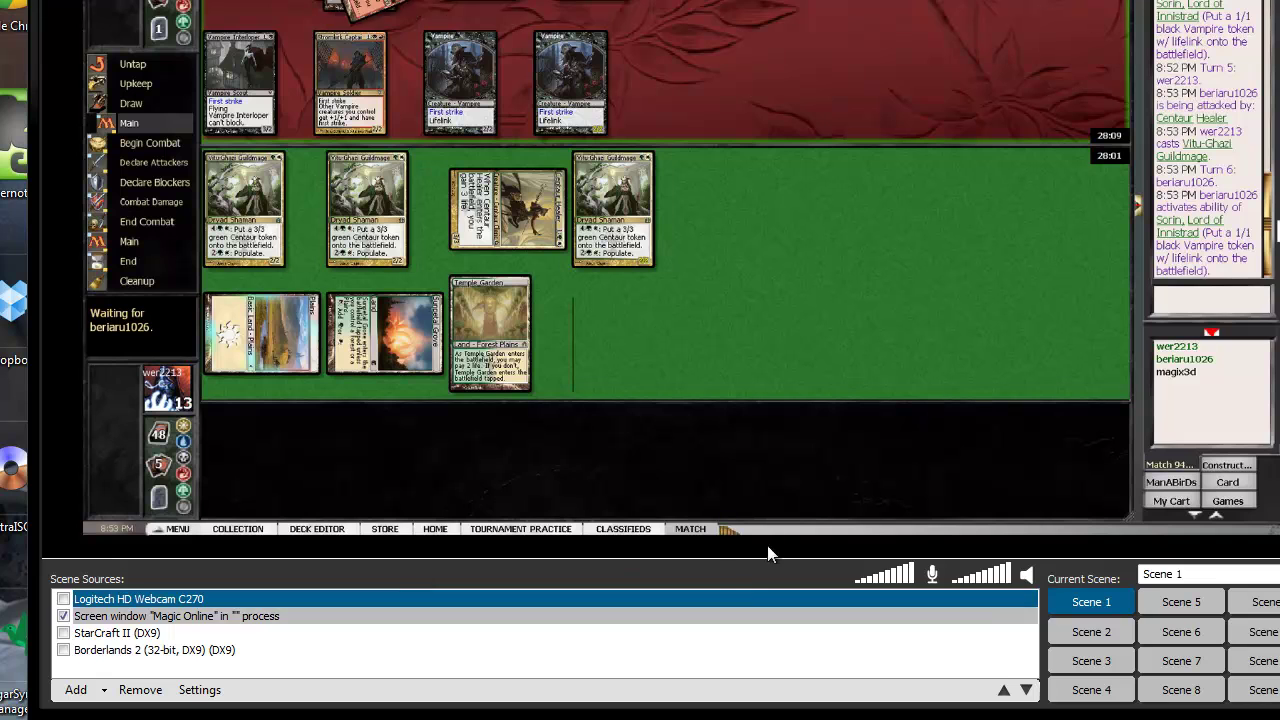
{"action": "left_click", "coordinate": [935, 573]}
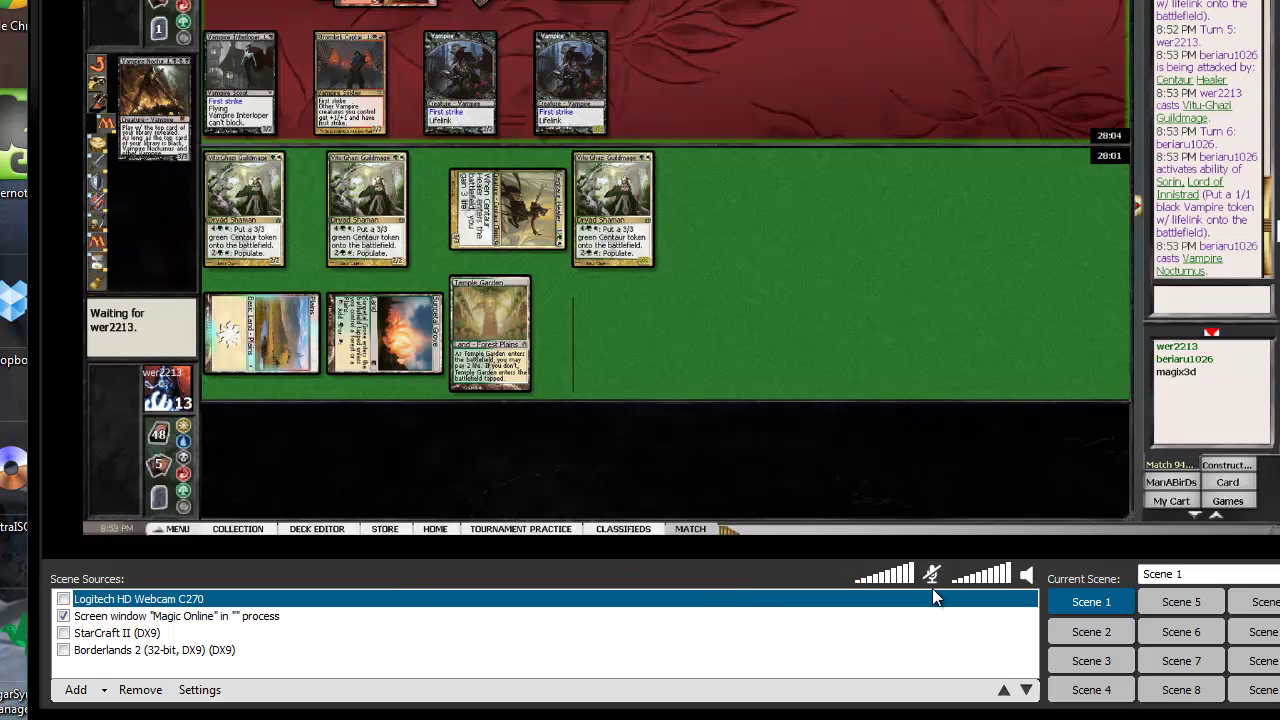
{"action": "left_click", "coordinate": [63, 598]}
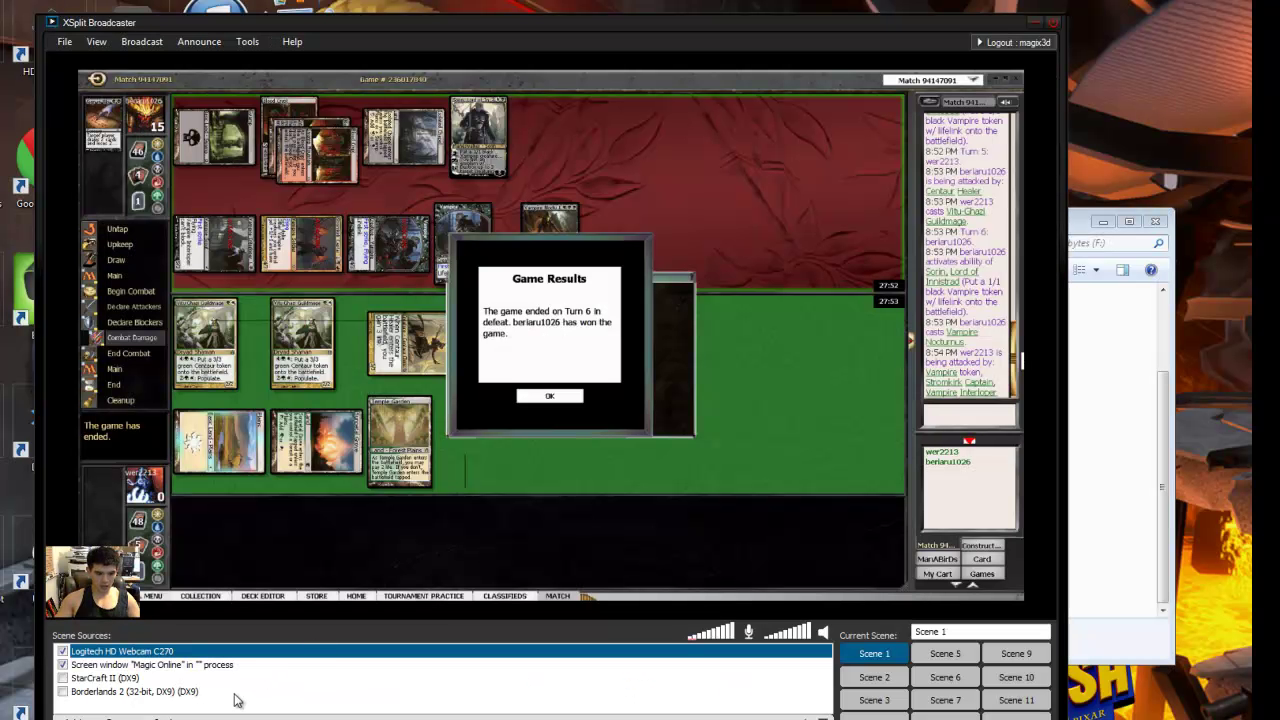
Step: Review the Twitch and Local recording channels in Edit channels, then cancel without changes
{"action": "left_click", "coordinate": [157, 665]}
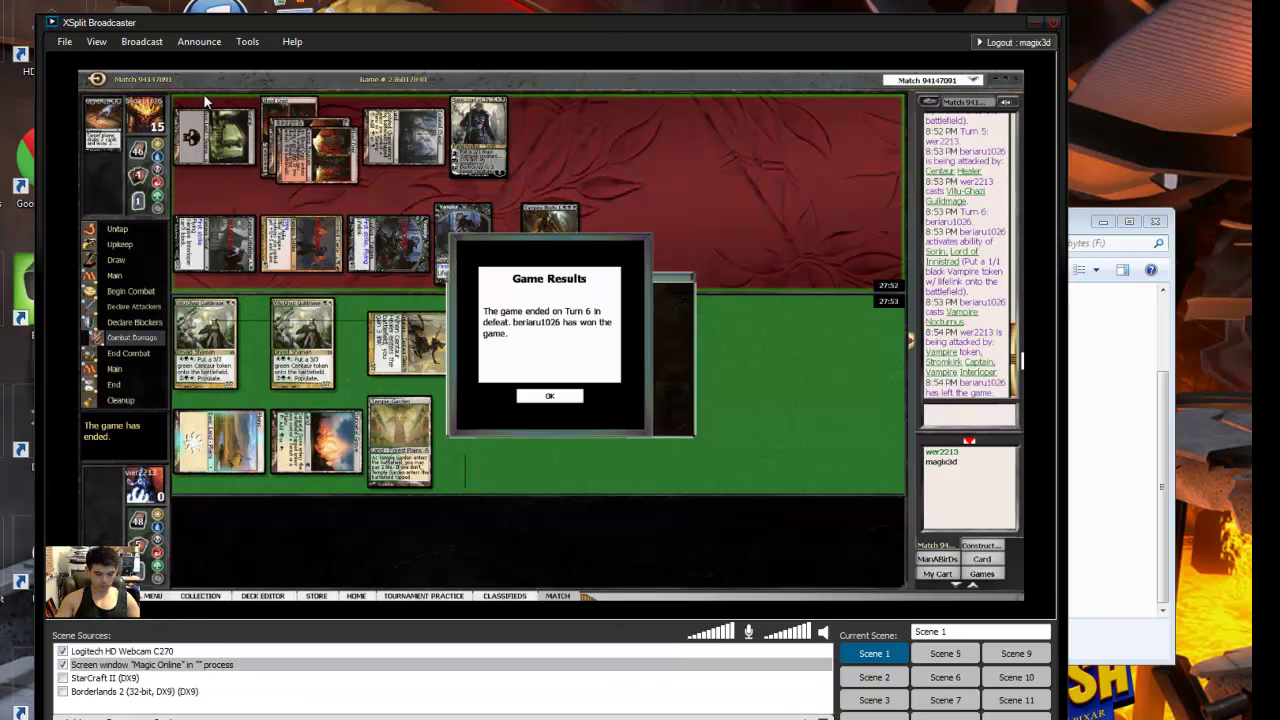
{"action": "left_click", "coordinate": [151, 70]}
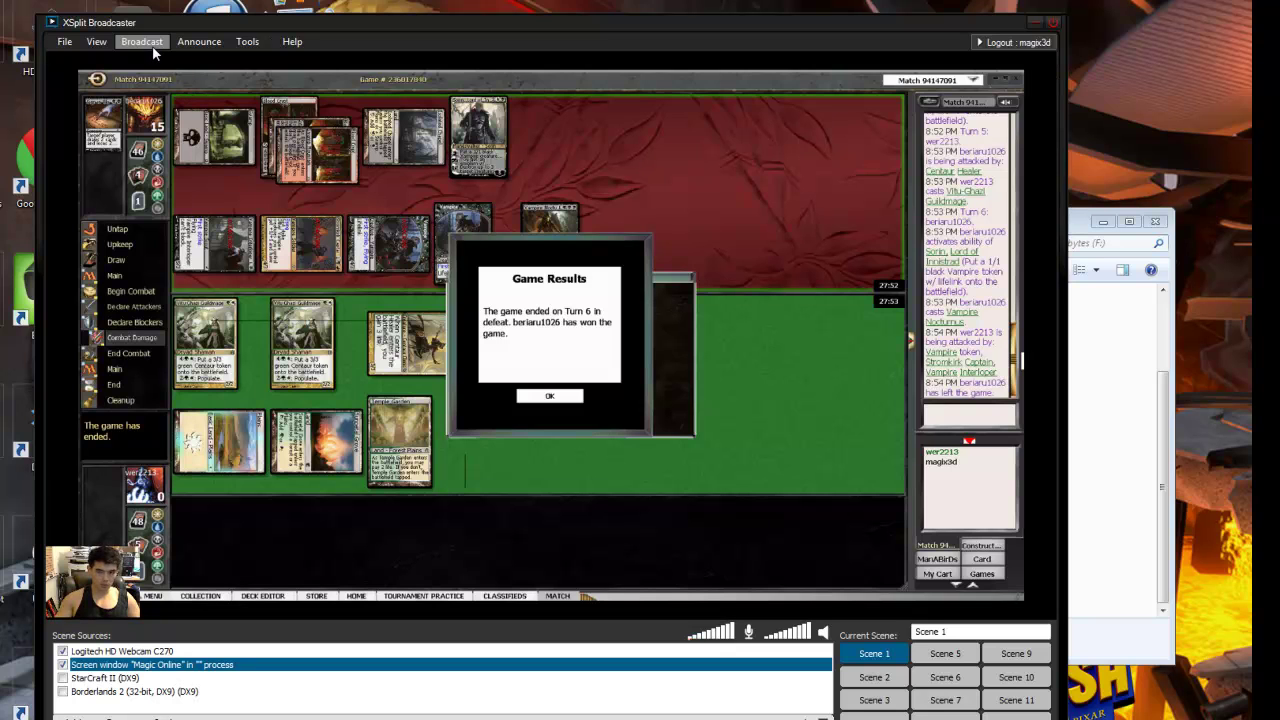
{"action": "left_click", "coordinate": [145, 42]}
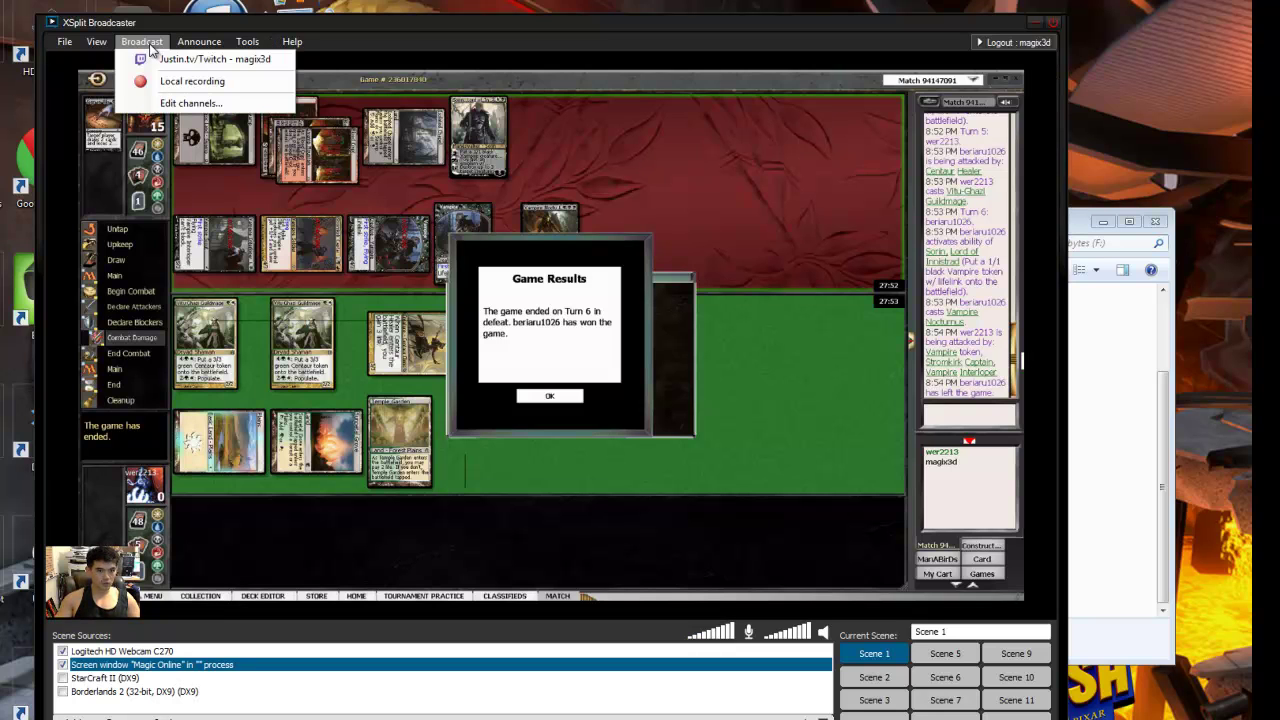
{"action": "left_click", "coordinate": [158, 104]}
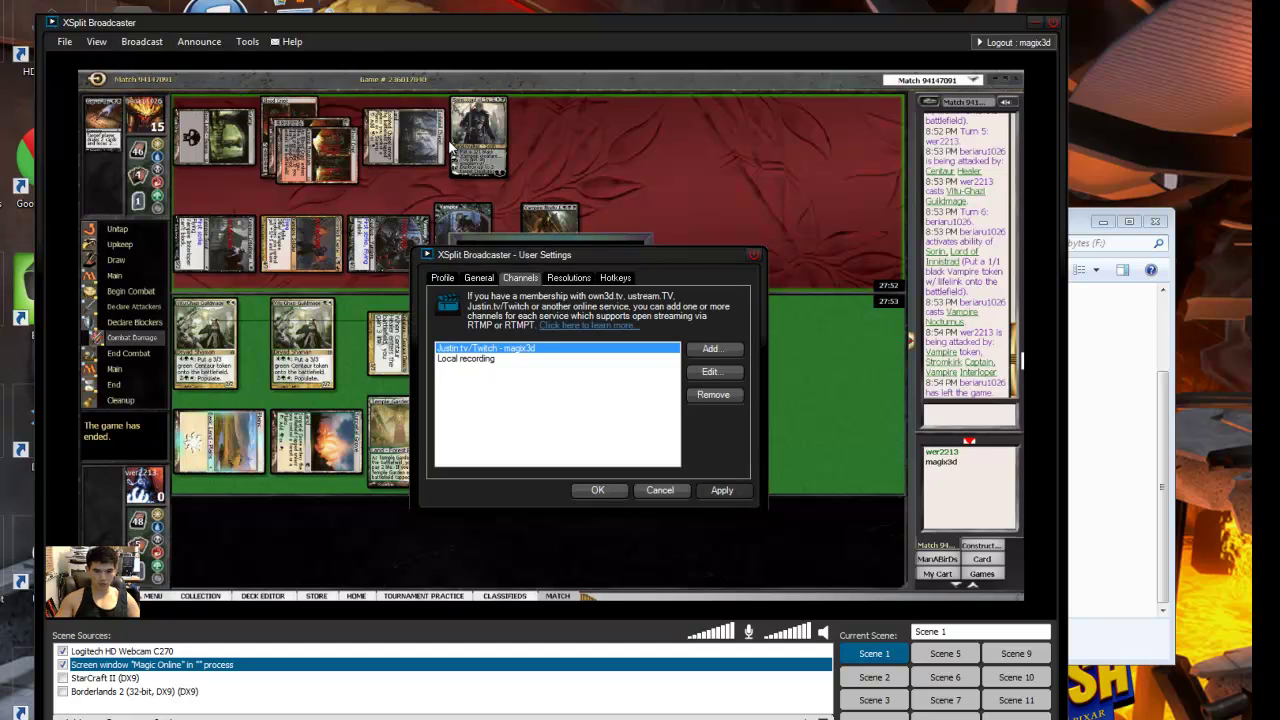
{"action": "left_click", "coordinate": [503, 360]}
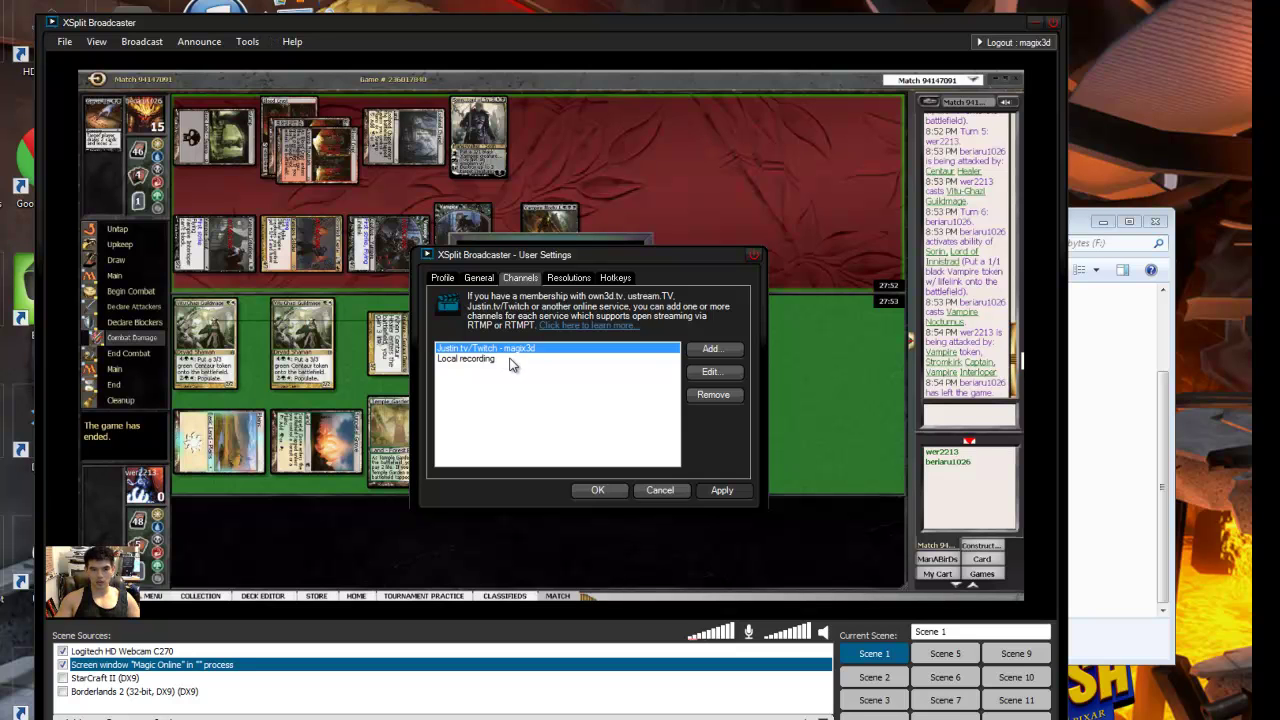
{"action": "left_click", "coordinate": [510, 360]}
{"action": "left_click", "coordinate": [648, 486]}
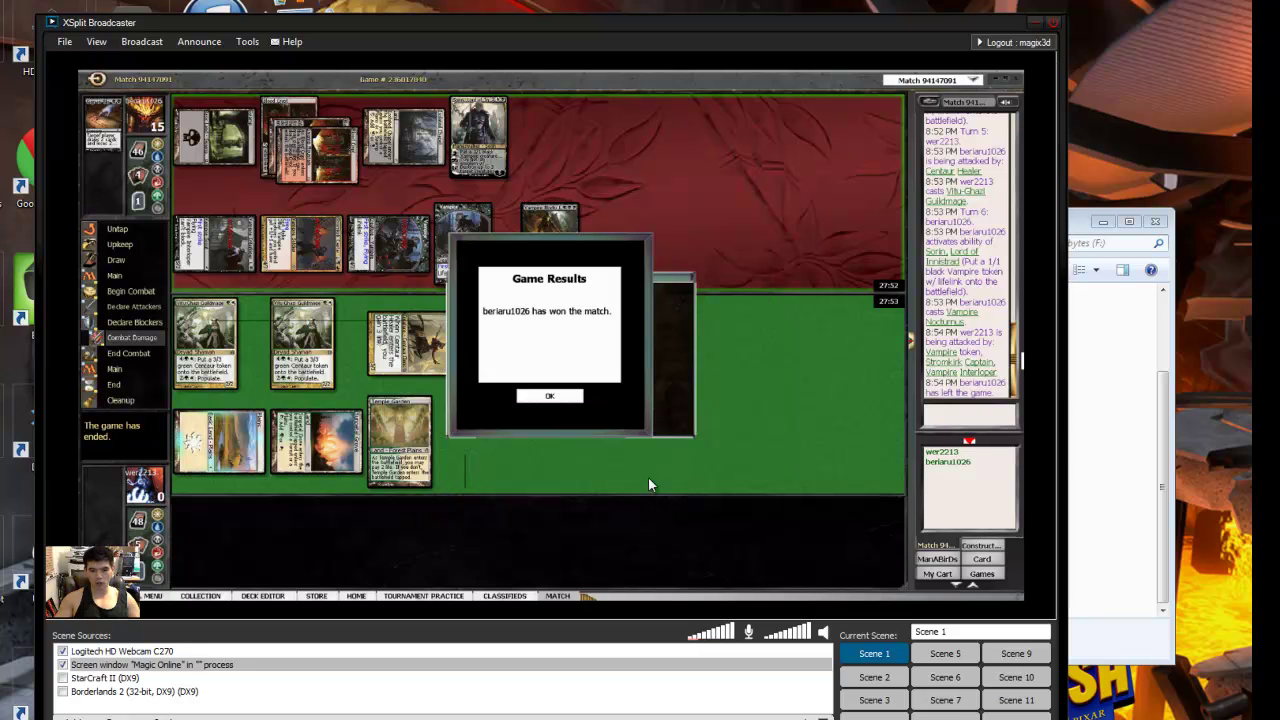
Step: Start recording the scene to the Local recording channel
{"action": "left_click", "coordinate": [141, 41]}
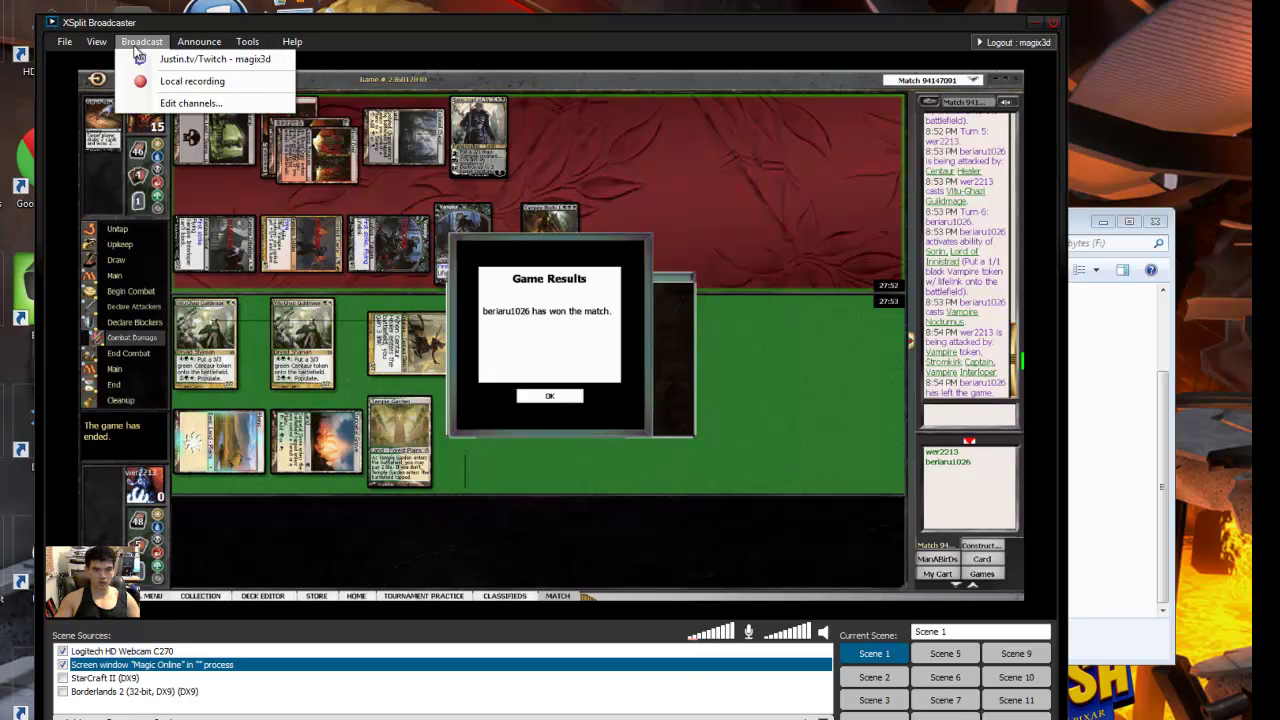
{"action": "left_click", "coordinate": [162, 86]}
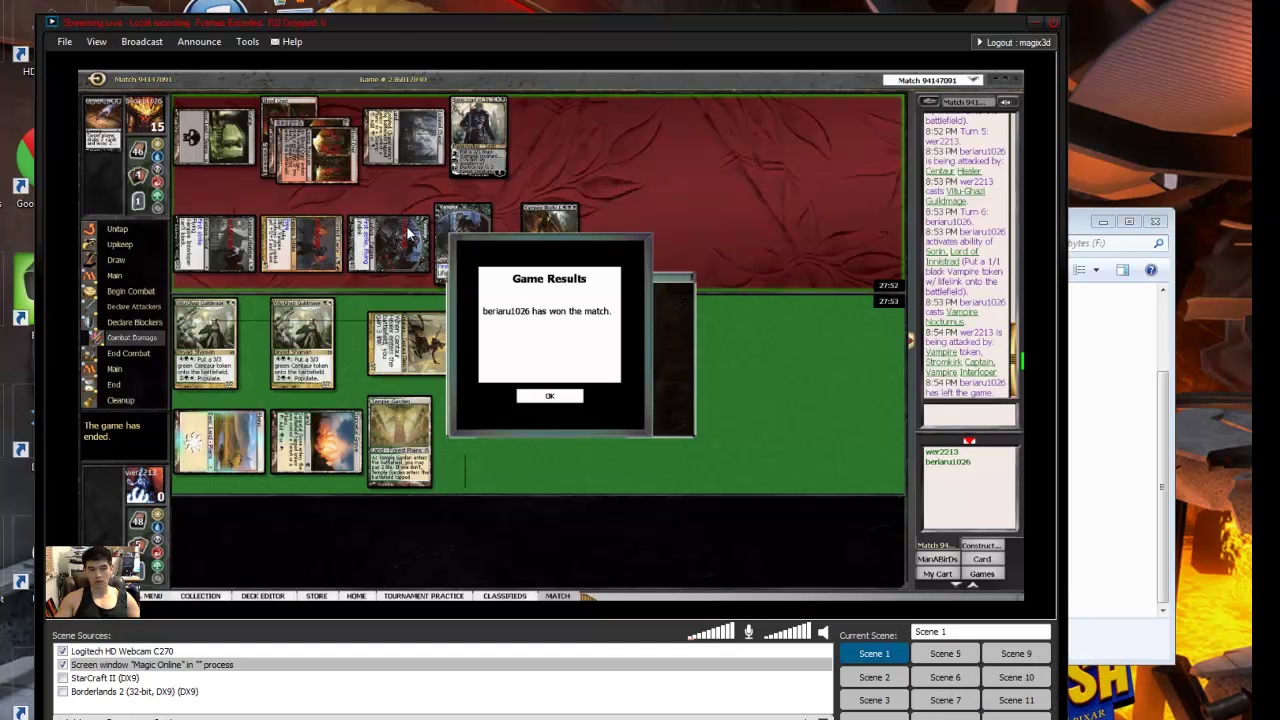
{"action": "left_click", "coordinate": [141, 41]}
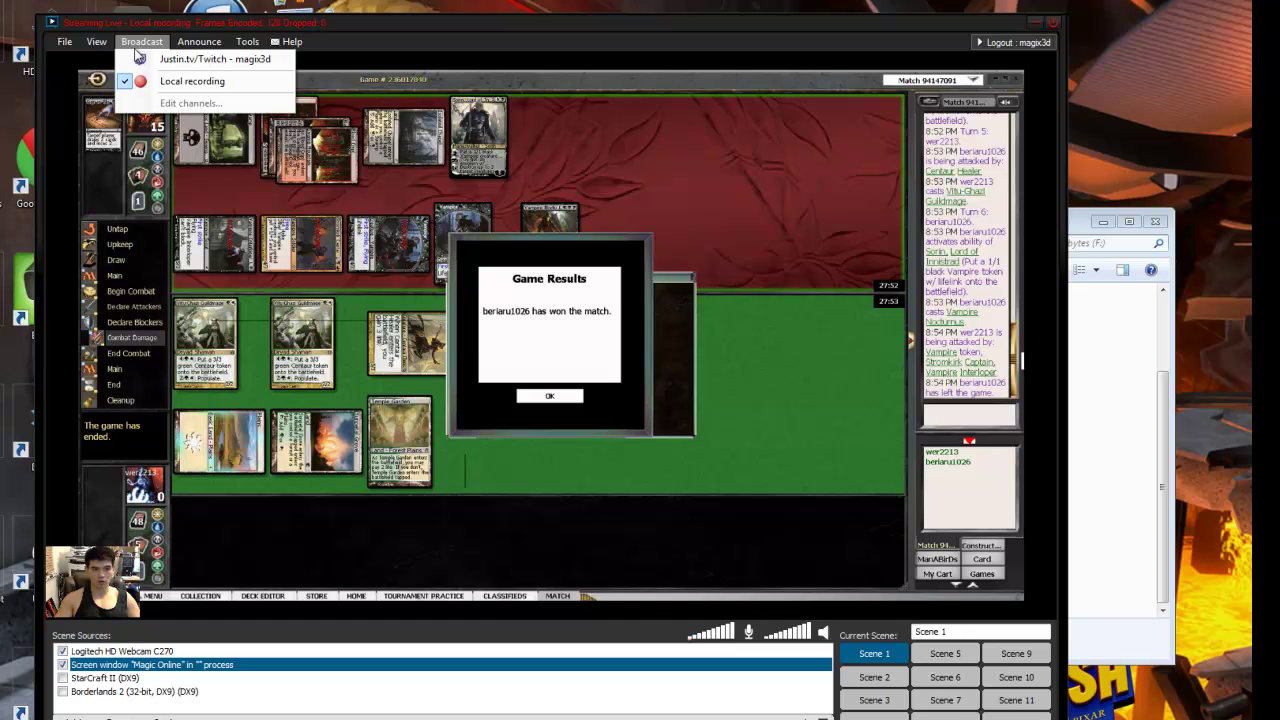
Step: Stop the local recording and start streaming live to Twitch
{"action": "left_click", "coordinate": [192, 83]}
{"action": "left_click", "coordinate": [145, 43]}
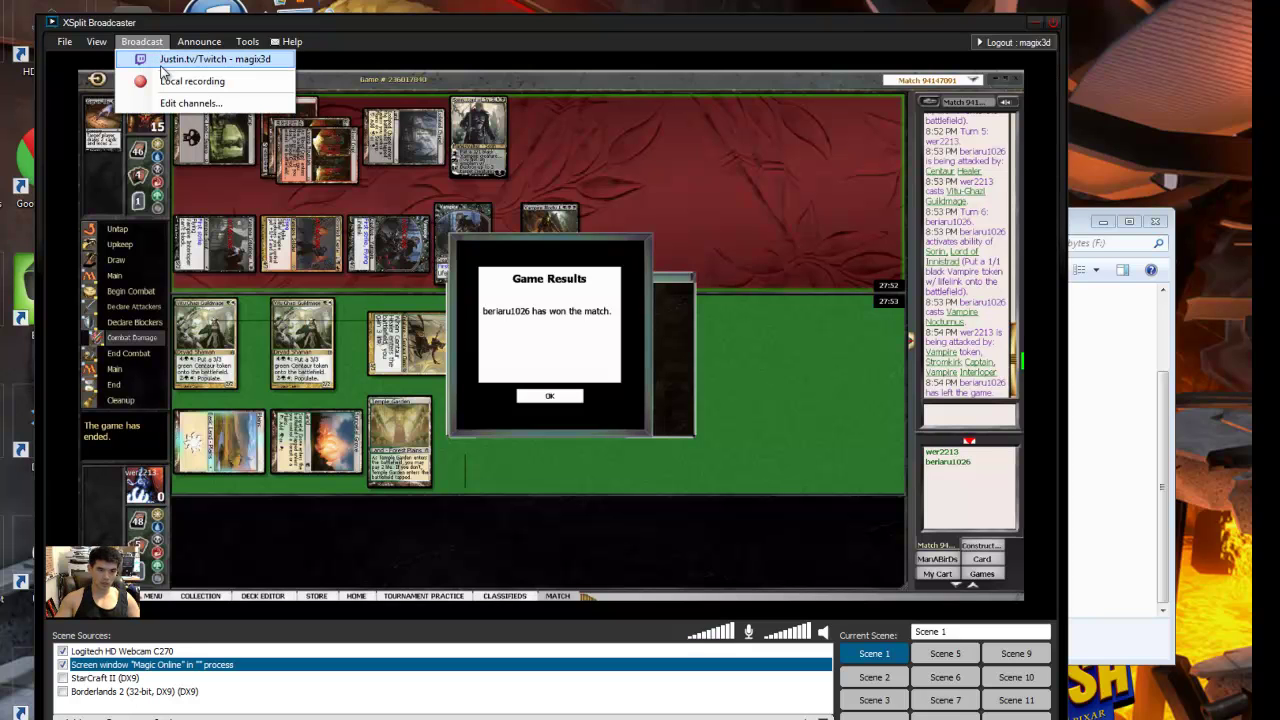
{"action": "left_click", "coordinate": [163, 66]}
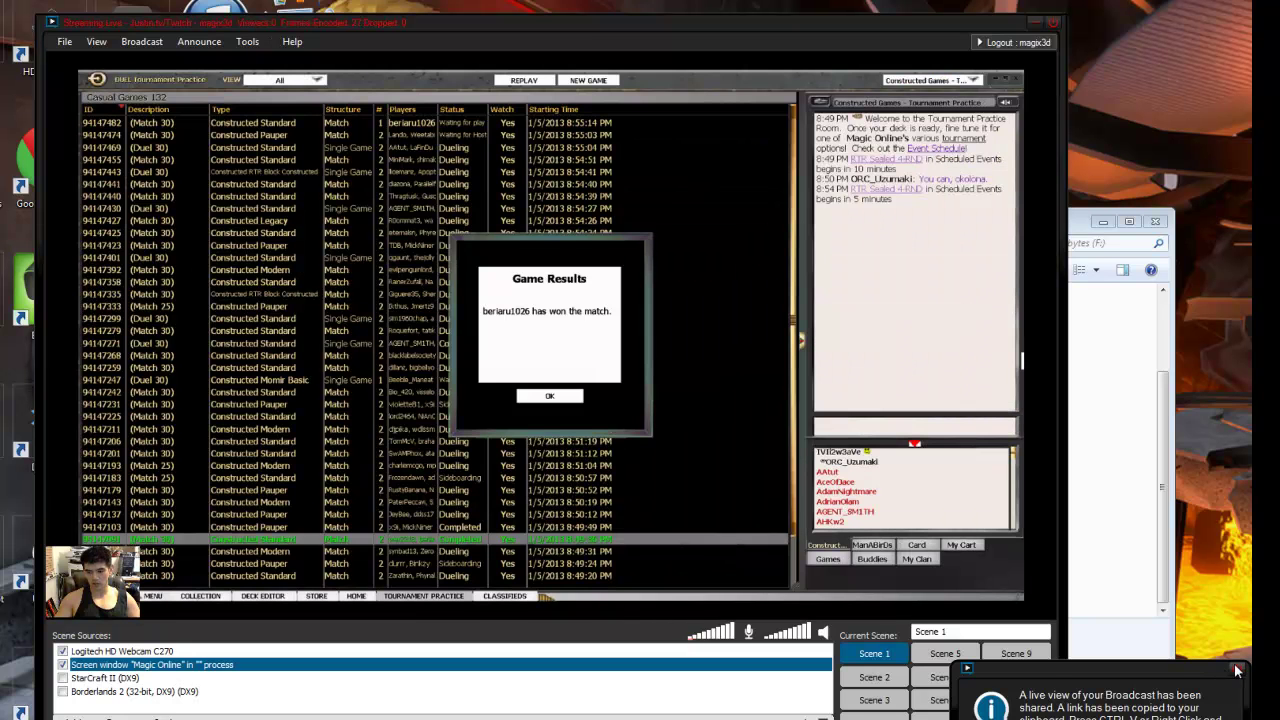
{"action": "left_click", "coordinate": [1238, 668]}
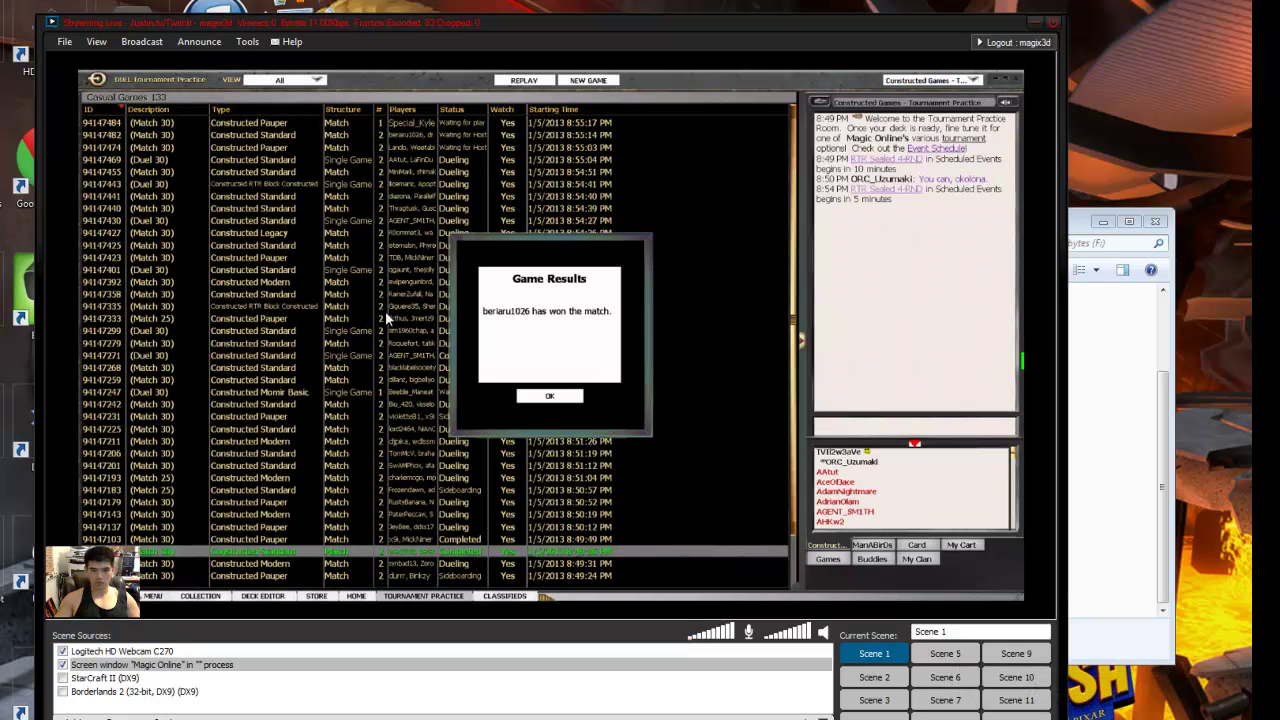
Step: Stop the live Justin.tv/Twitch broadcast from the Broadcast menu
{"action": "left_click", "coordinate": [140, 43]}
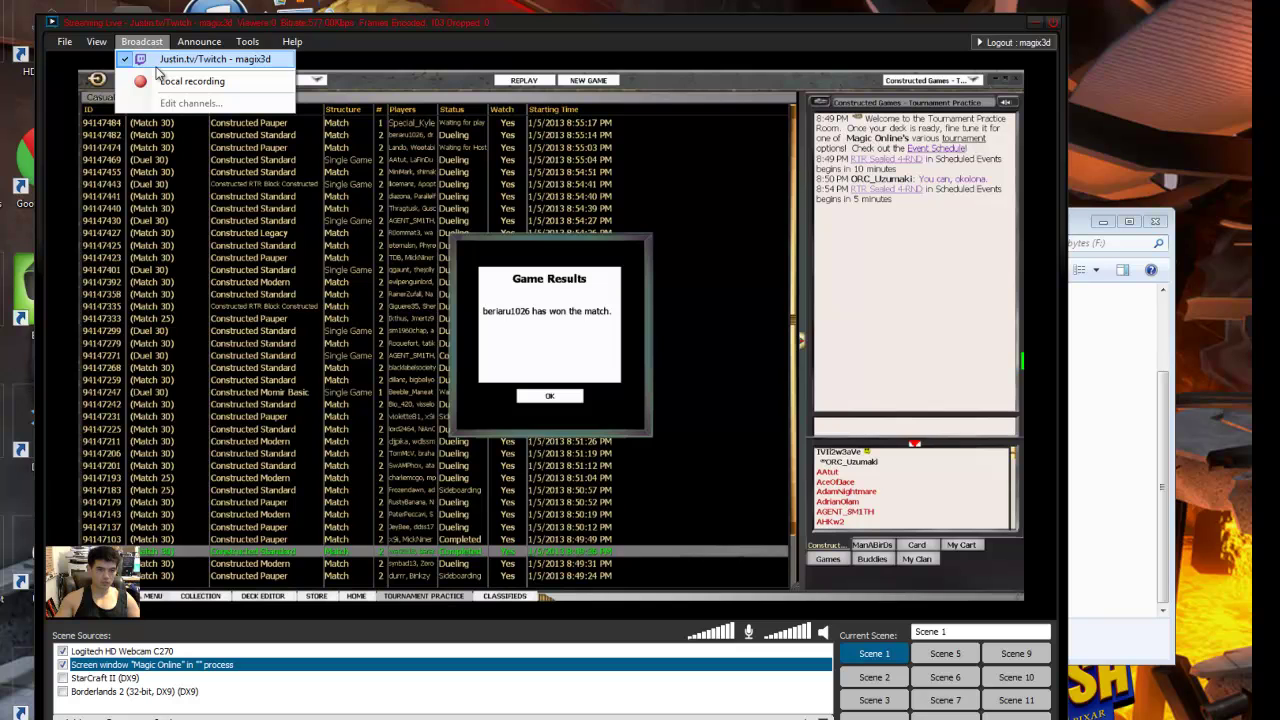
{"action": "left_click", "coordinate": [156, 66]}
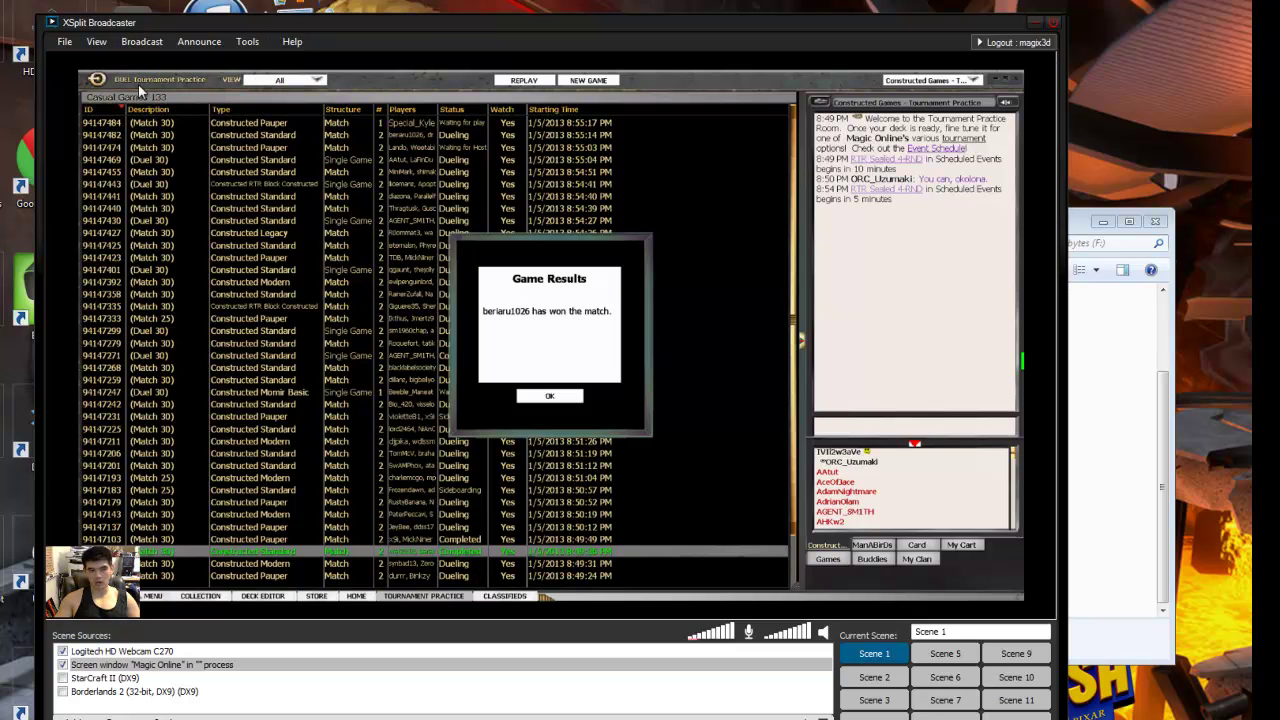
{"action": "left_click", "coordinate": [135, 42]}
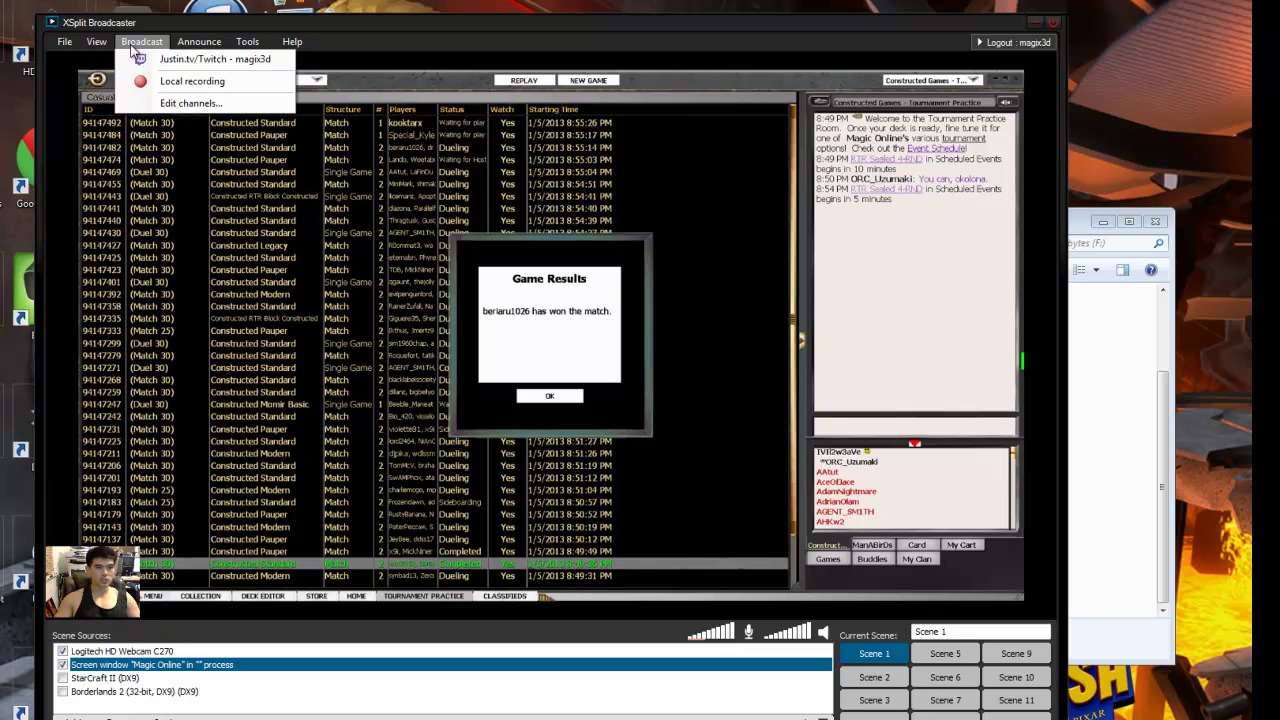
{"action": "left_click", "coordinate": [162, 44]}
{"action": "left_click", "coordinate": [162, 44]}
{"action": "left_click", "coordinate": [162, 44]}
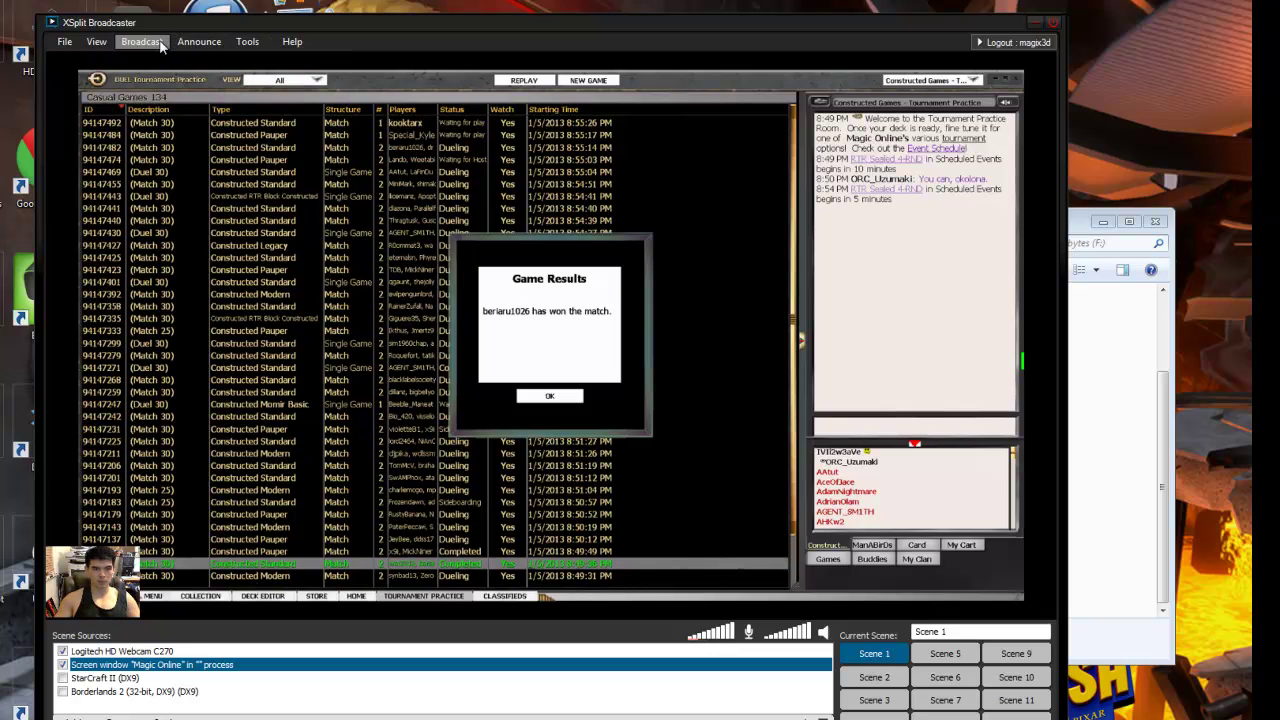
{"action": "left_click", "coordinate": [163, 45]}
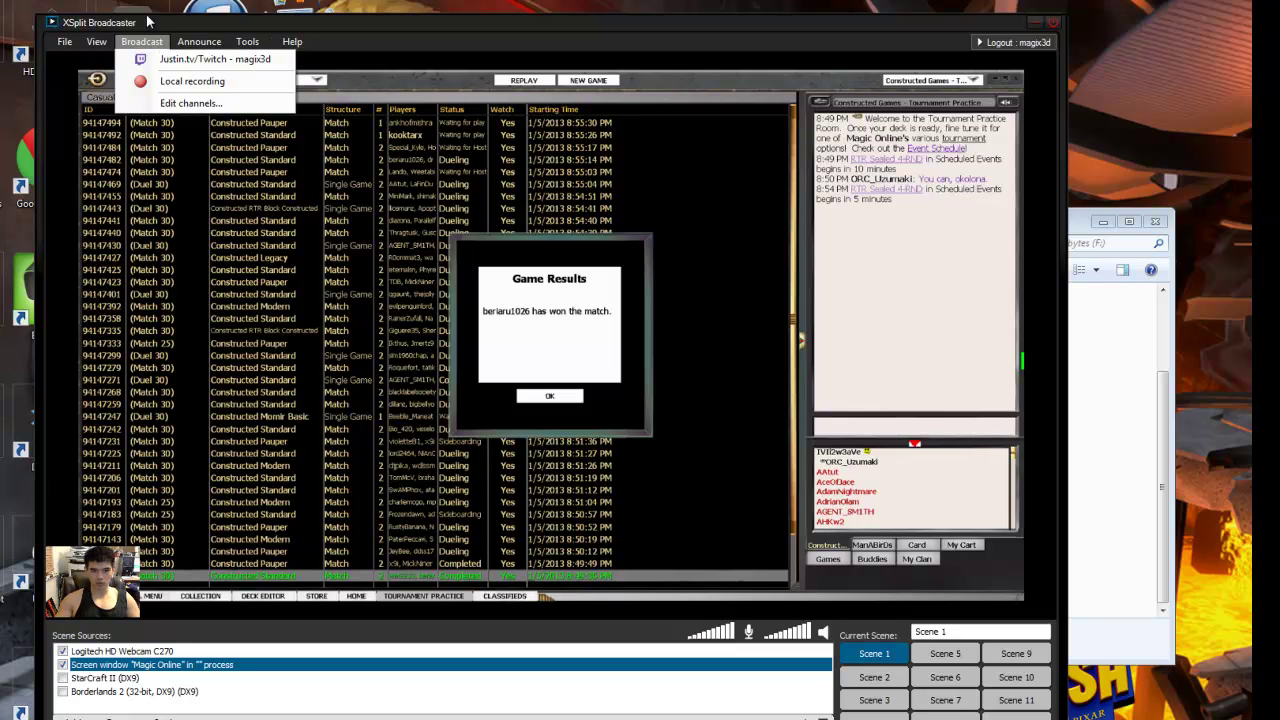
{"action": "mouse_move", "coordinate": [174, 46]}
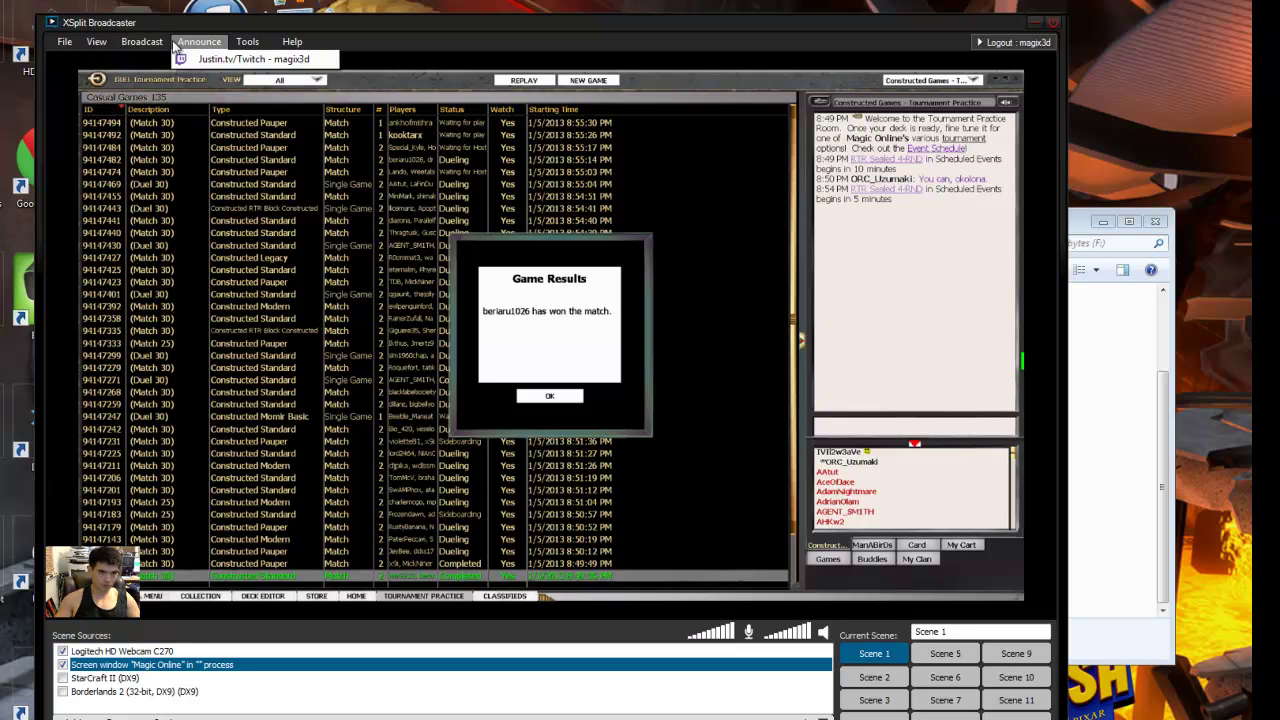
Step: In Edit channels, select the existing channels and add a new Justin.tv/Twitch channel
{"action": "left_click", "coordinate": [184, 104]}
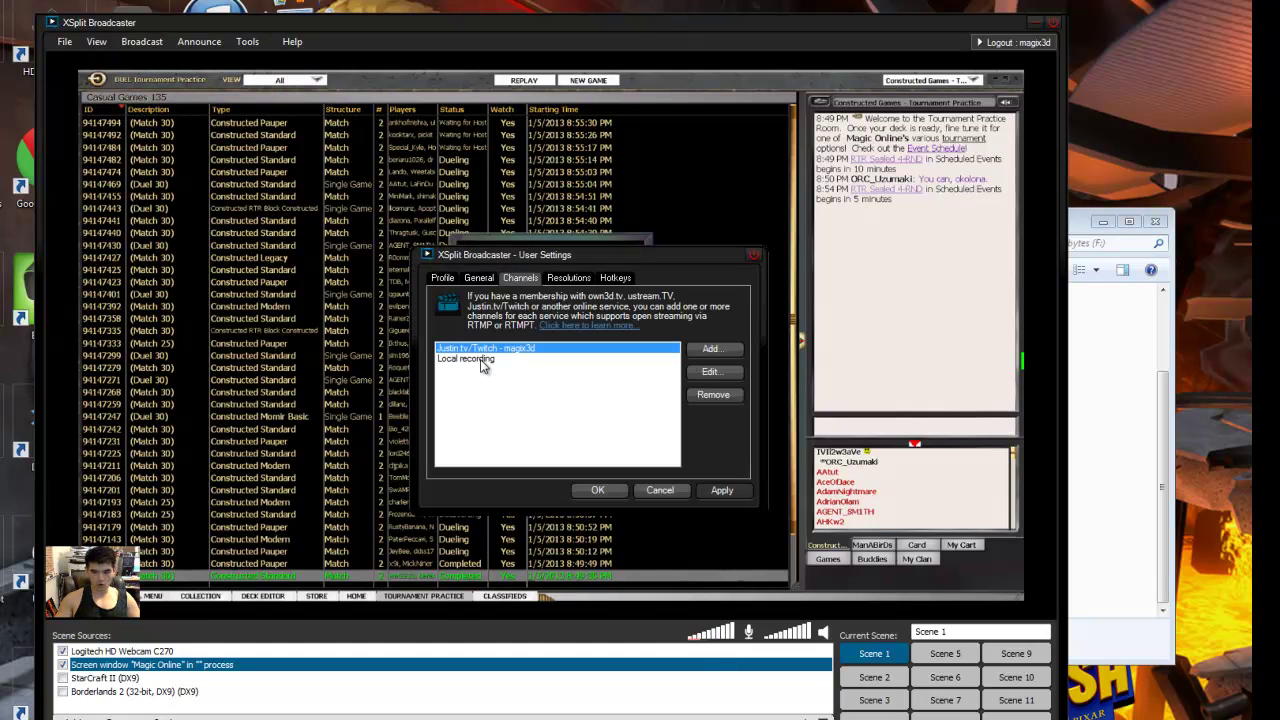
{"action": "left_click", "coordinate": [489, 360]}
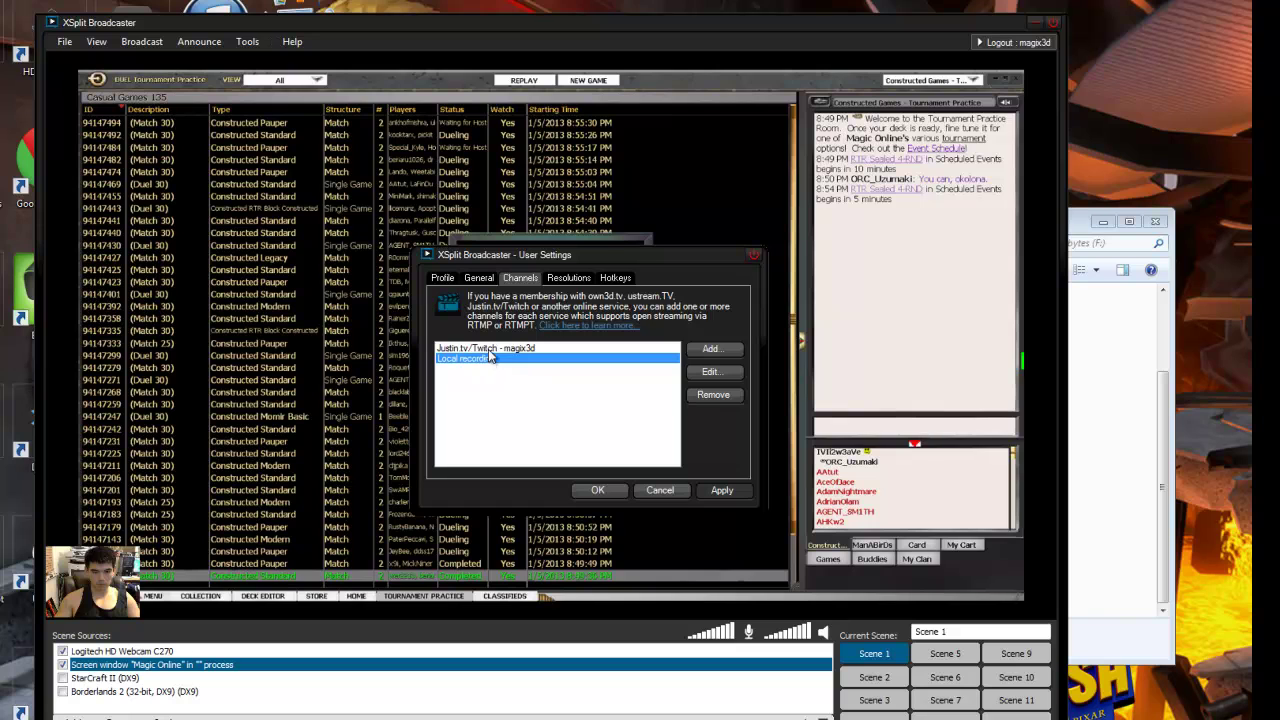
{"action": "left_click", "coordinate": [492, 349]}
{"action": "left_click", "coordinate": [728, 349]}
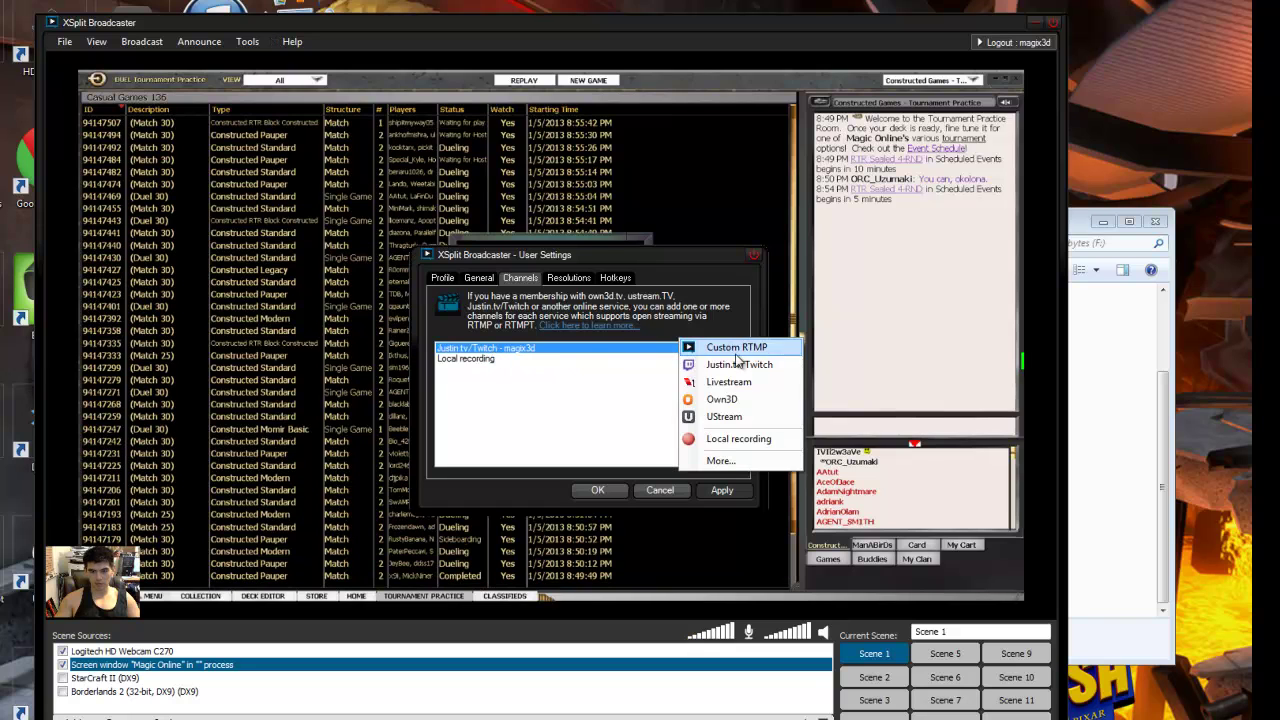
{"action": "left_click", "coordinate": [738, 364]}
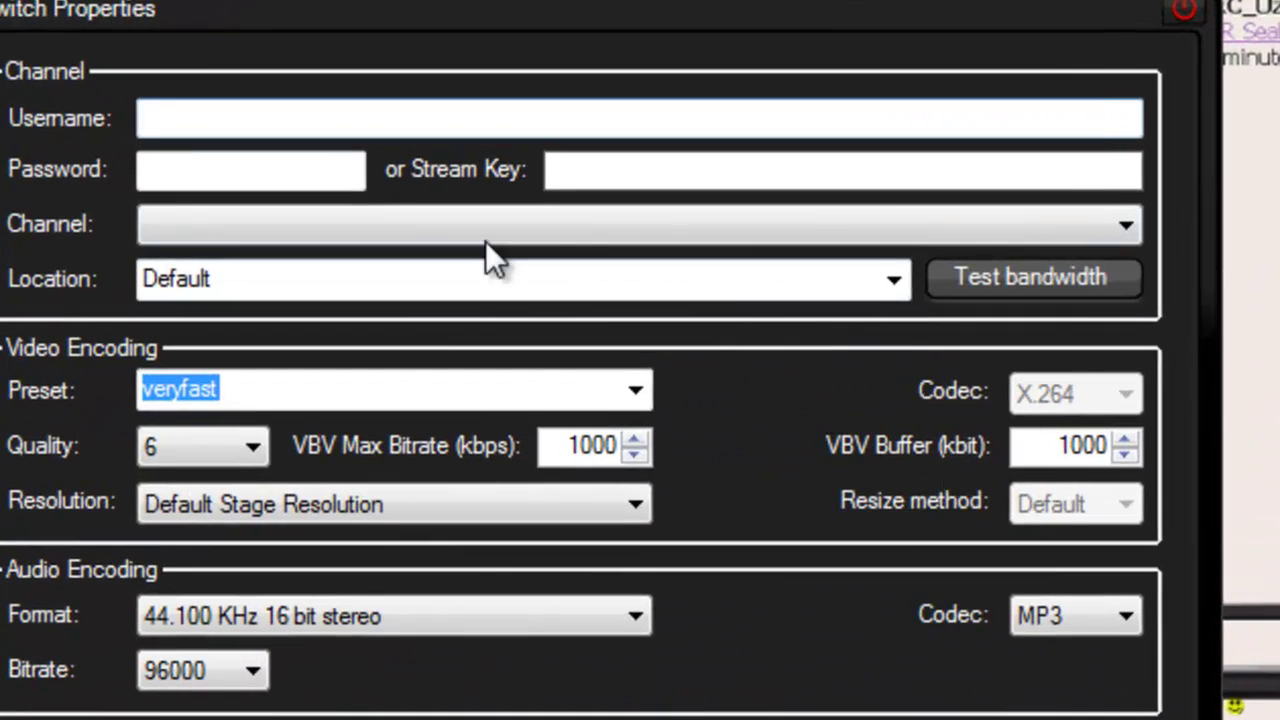
Step: Inspect the Twitch username, password, stream key and channel fields without entering anything
{"action": "left_click", "coordinate": [292, 117]}
{"action": "left_click", "coordinate": [229, 169]}
{"action": "left_click", "coordinate": [655, 172]}
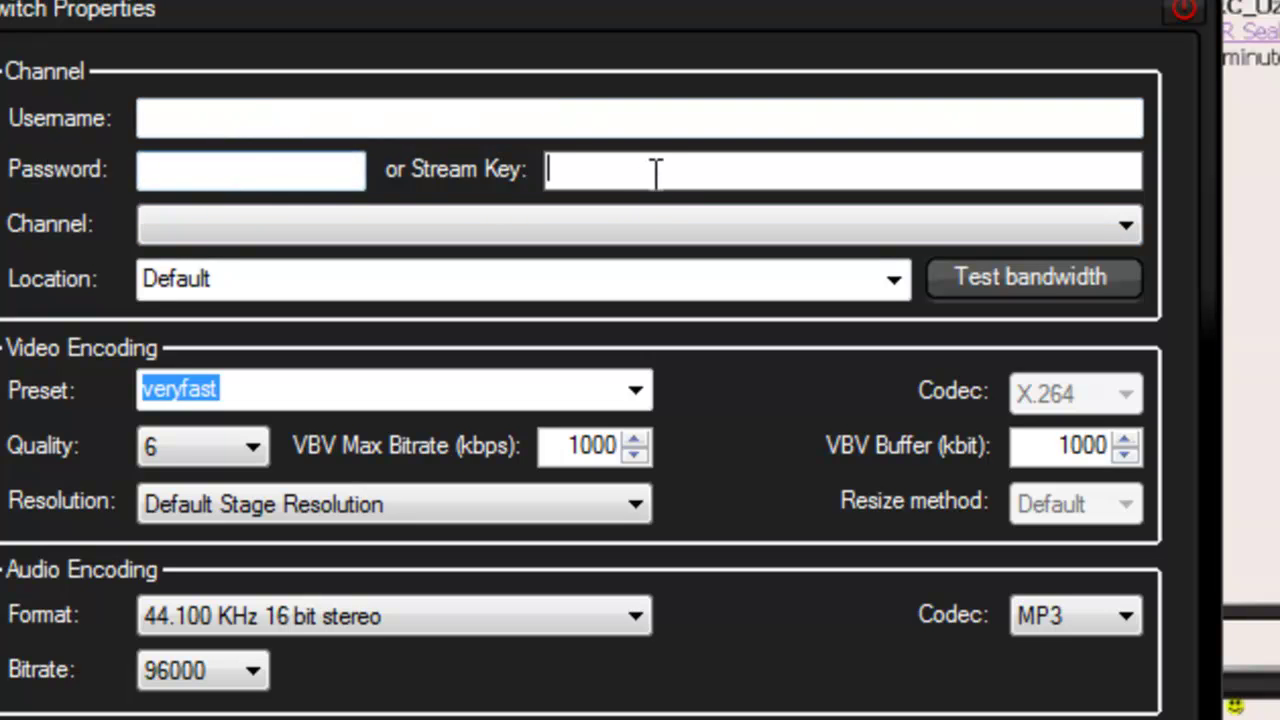
{"action": "left_click", "coordinate": [229, 245]}
{"action": "left_click", "coordinate": [230, 232]}
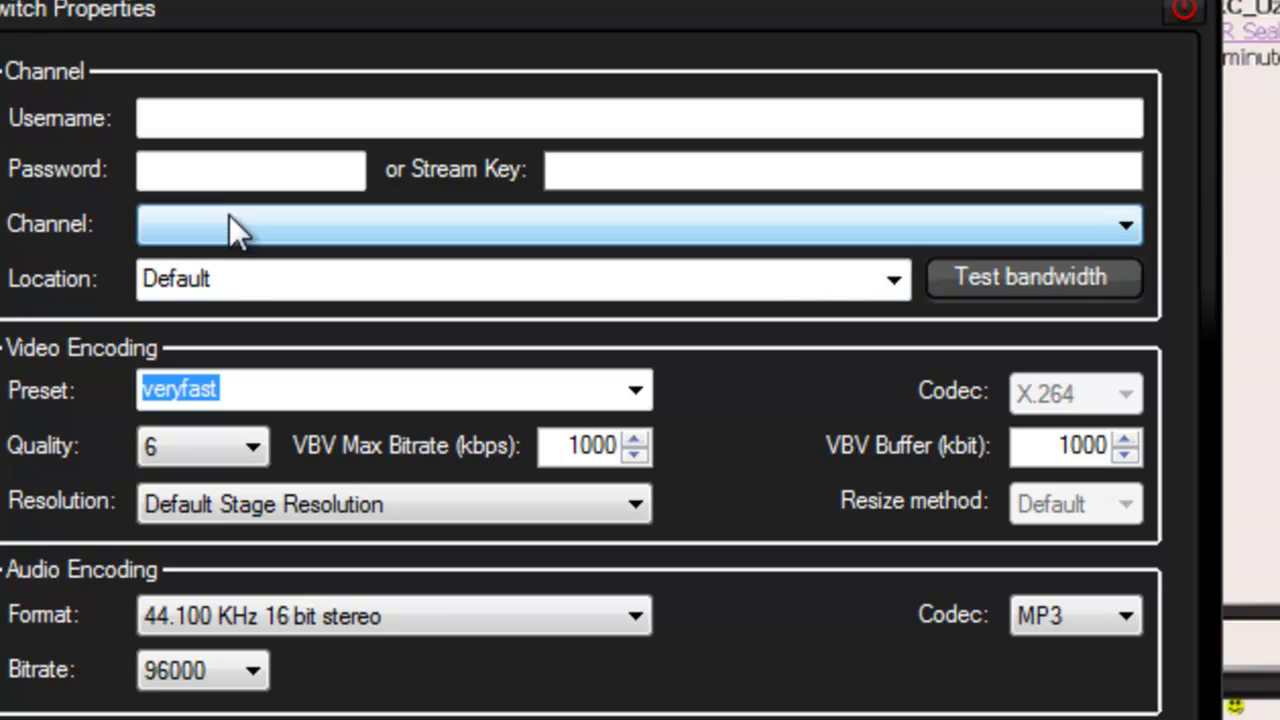
{"action": "left_click", "coordinate": [191, 117]}
{"action": "left_click", "coordinate": [198, 172]}
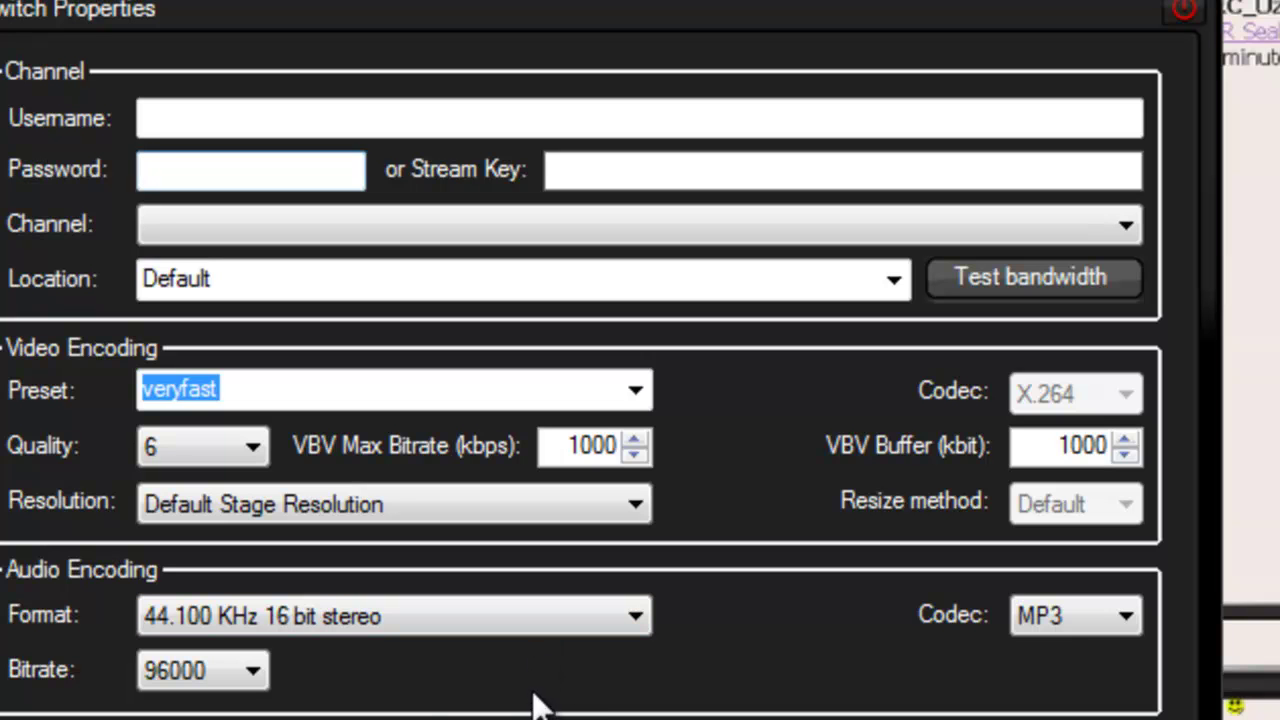
Step: Check the audio options, keeping bitrate at 96000 and the format unchanged
{"action": "left_click", "coordinate": [252, 670]}
{"action": "left_click", "coordinate": [252, 670]}
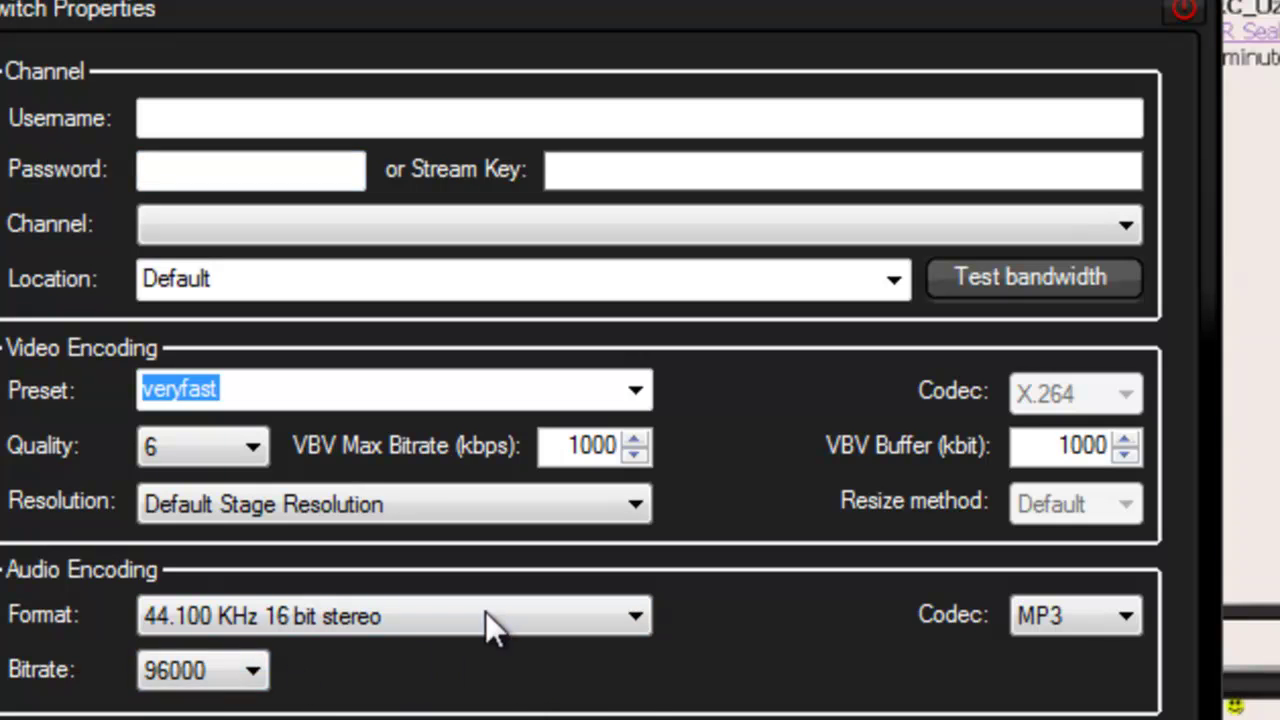
{"action": "left_click", "coordinate": [486, 616]}
{"action": "left_click", "coordinate": [772, 590]}
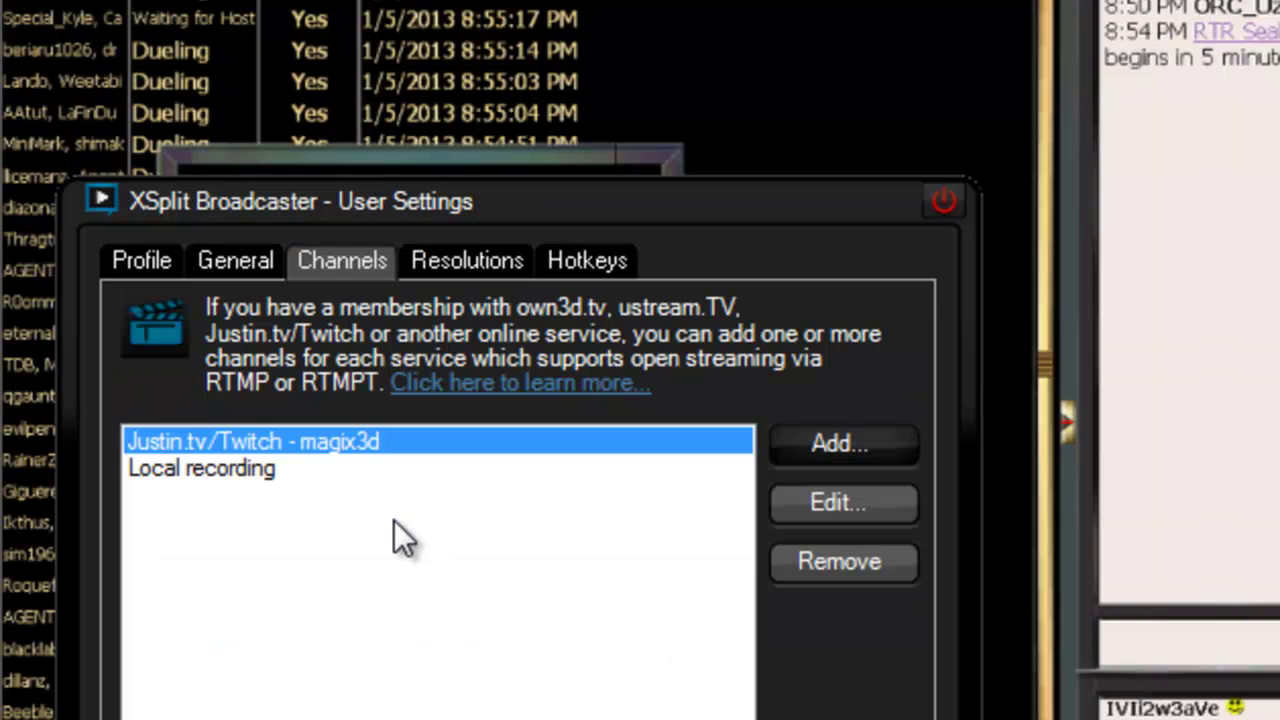
{"action": "left_click", "coordinate": [339, 470]}
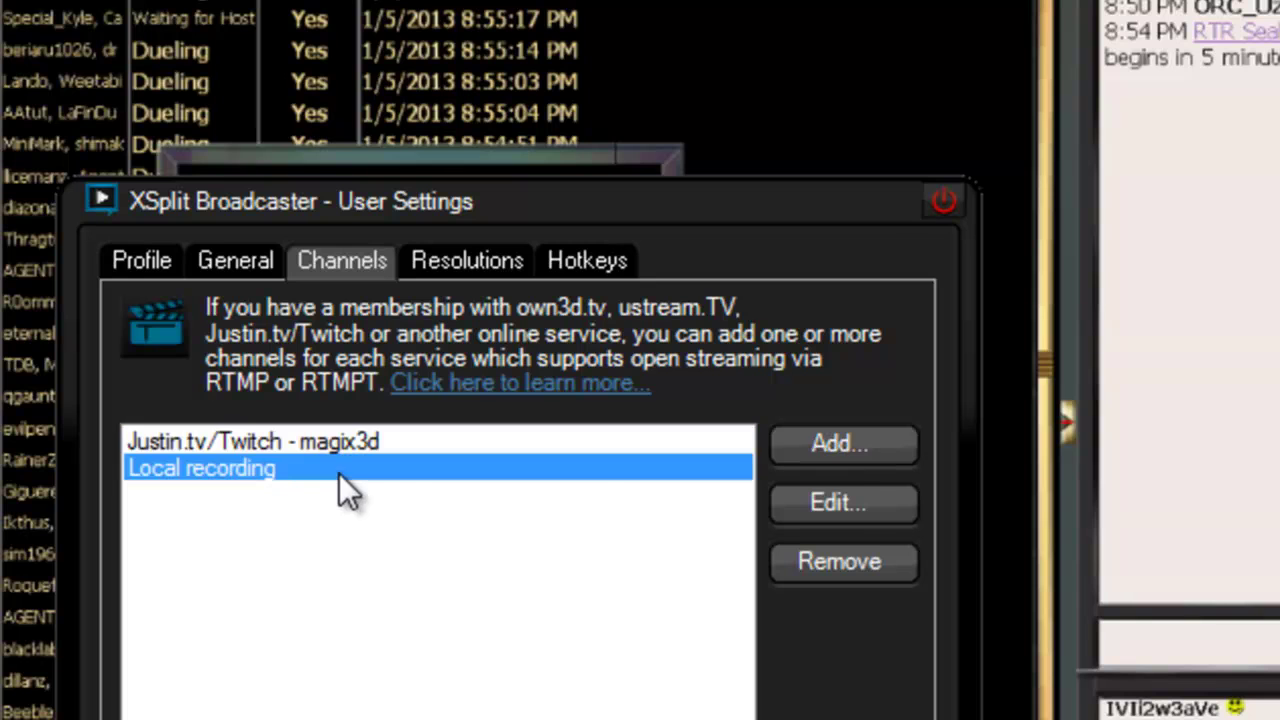
{"action": "left_click", "coordinate": [857, 502]}
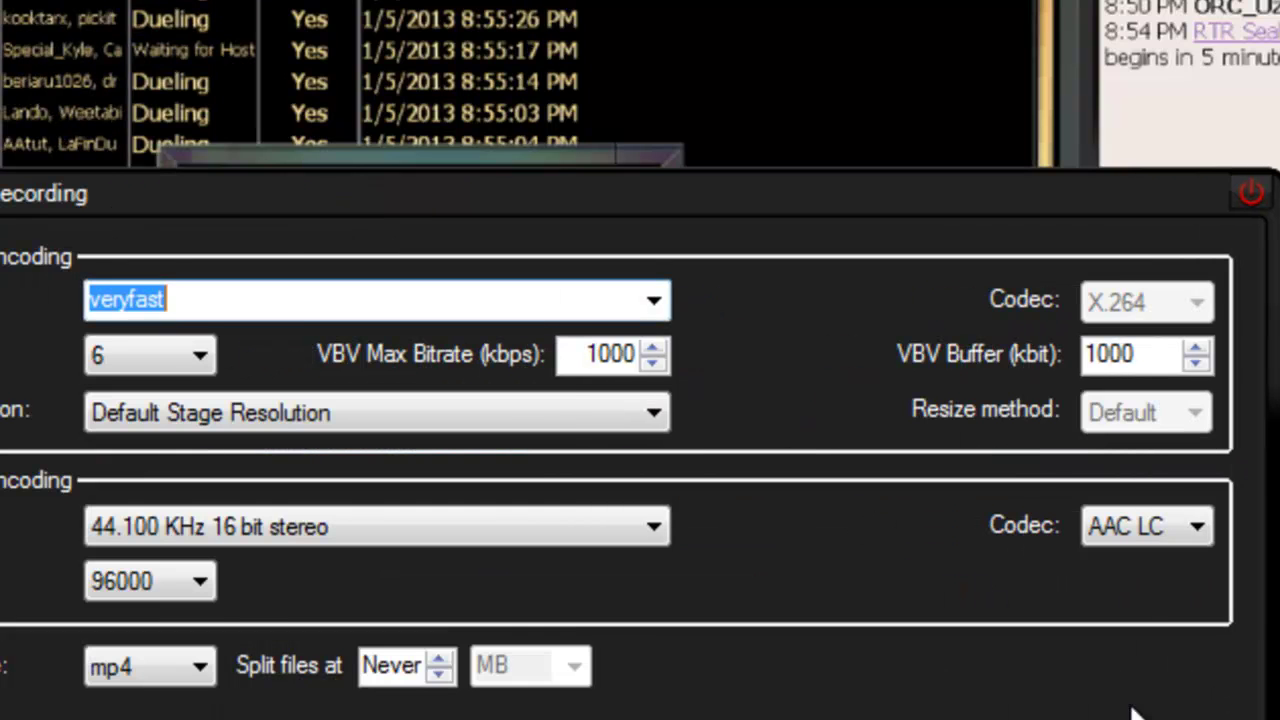
{"action": "key", "text": "Escape"}
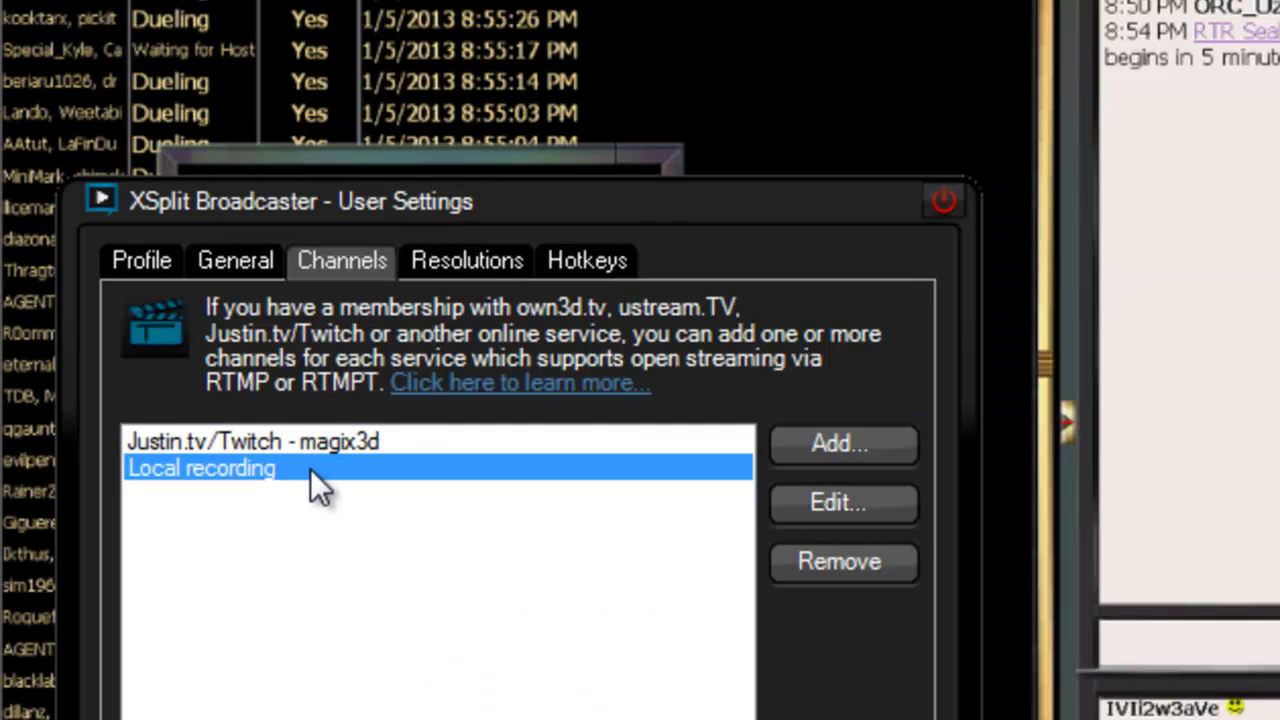
{"action": "left_click", "coordinate": [843, 521]}
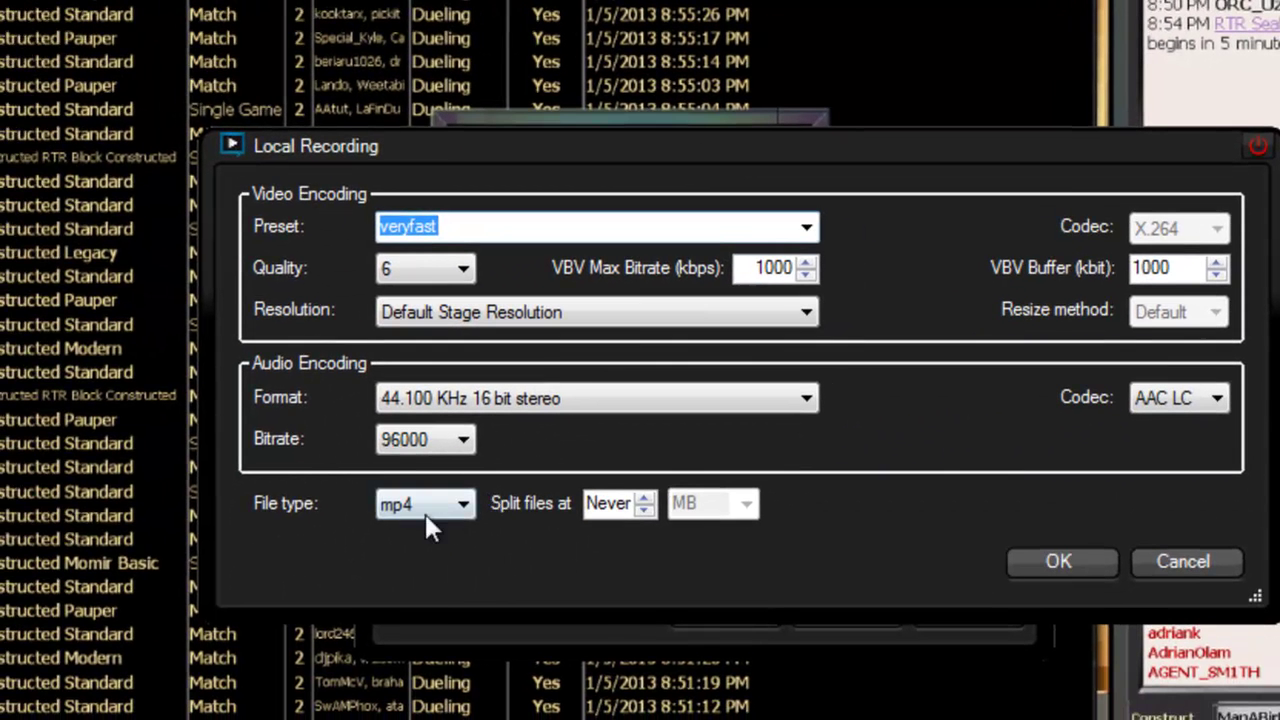
{"action": "left_click", "coordinate": [175, 665]}
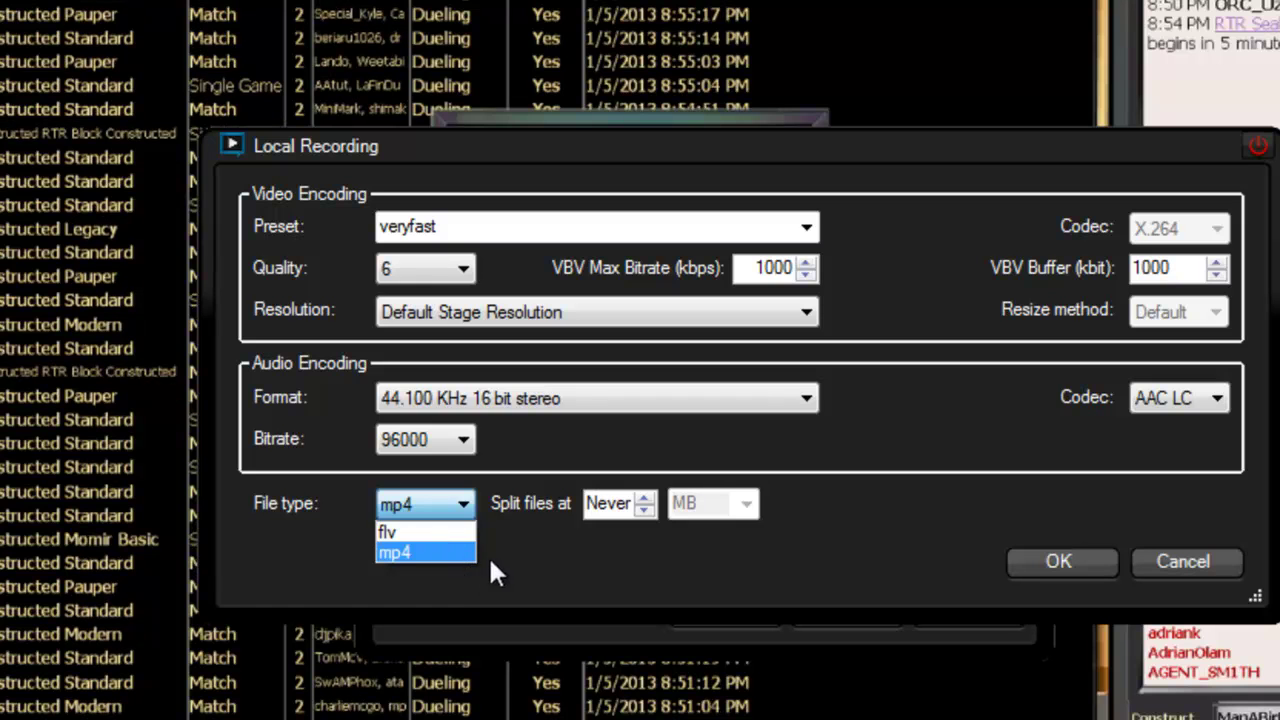
{"action": "left_click", "coordinate": [584, 573]}
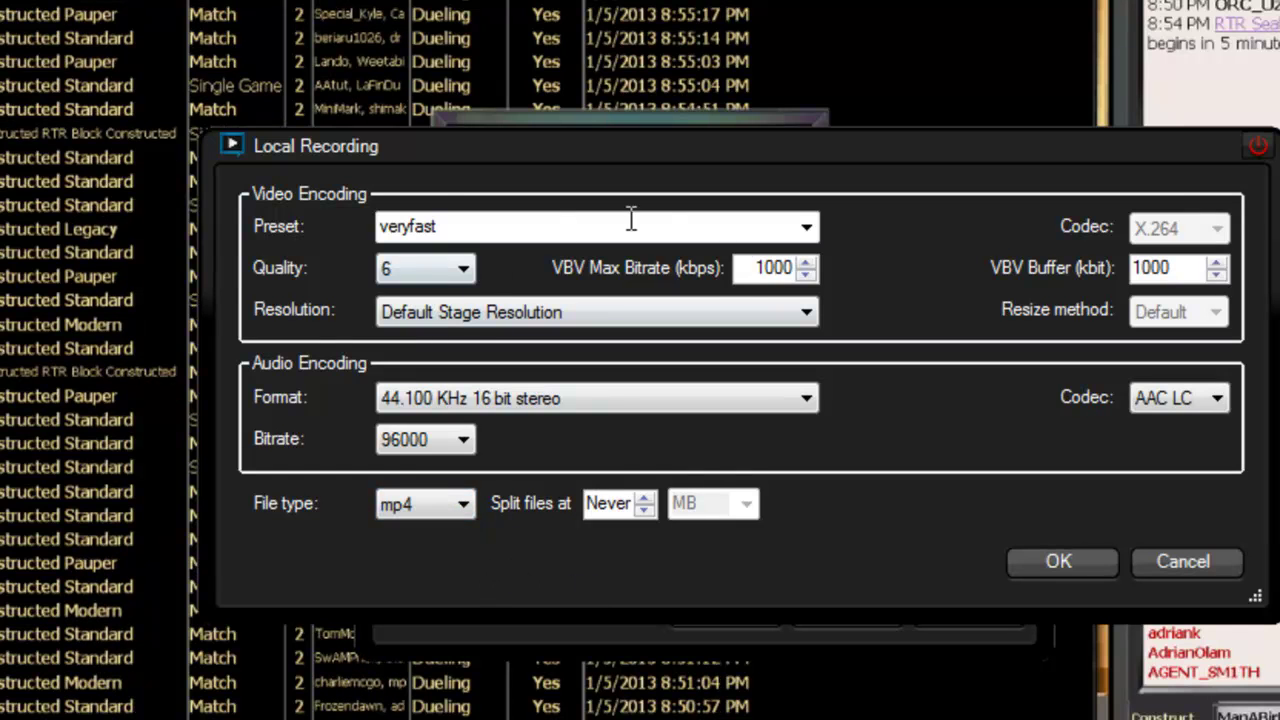
{"action": "left_click", "coordinate": [806, 227]}
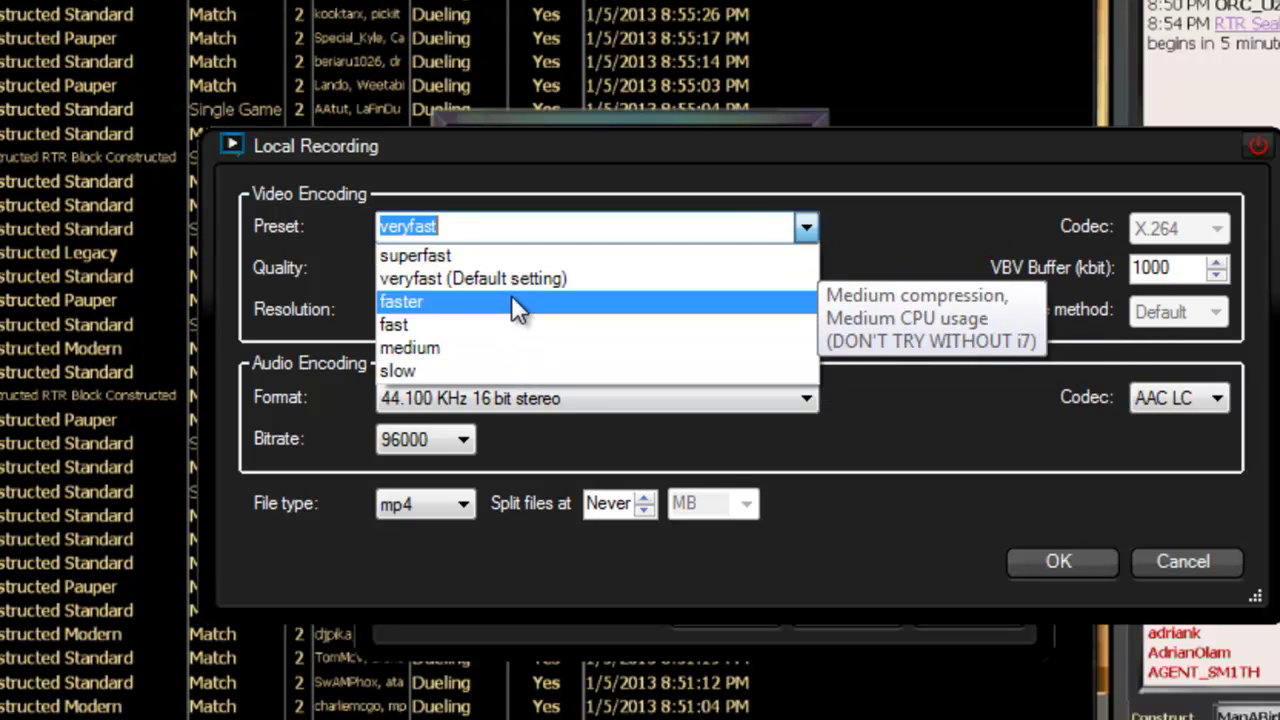
{"action": "left_click", "coordinate": [978, 185]}
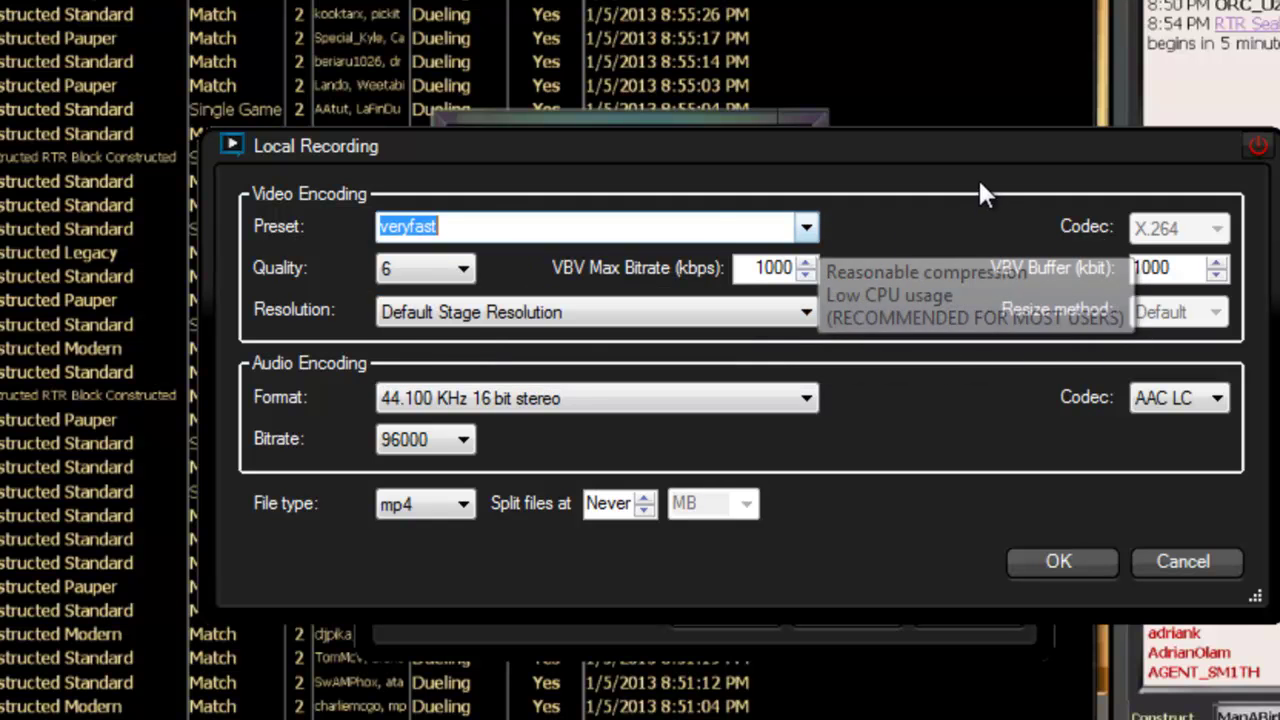
{"action": "left_click", "coordinate": [463, 399]}
{"action": "left_click", "coordinate": [464, 379]}
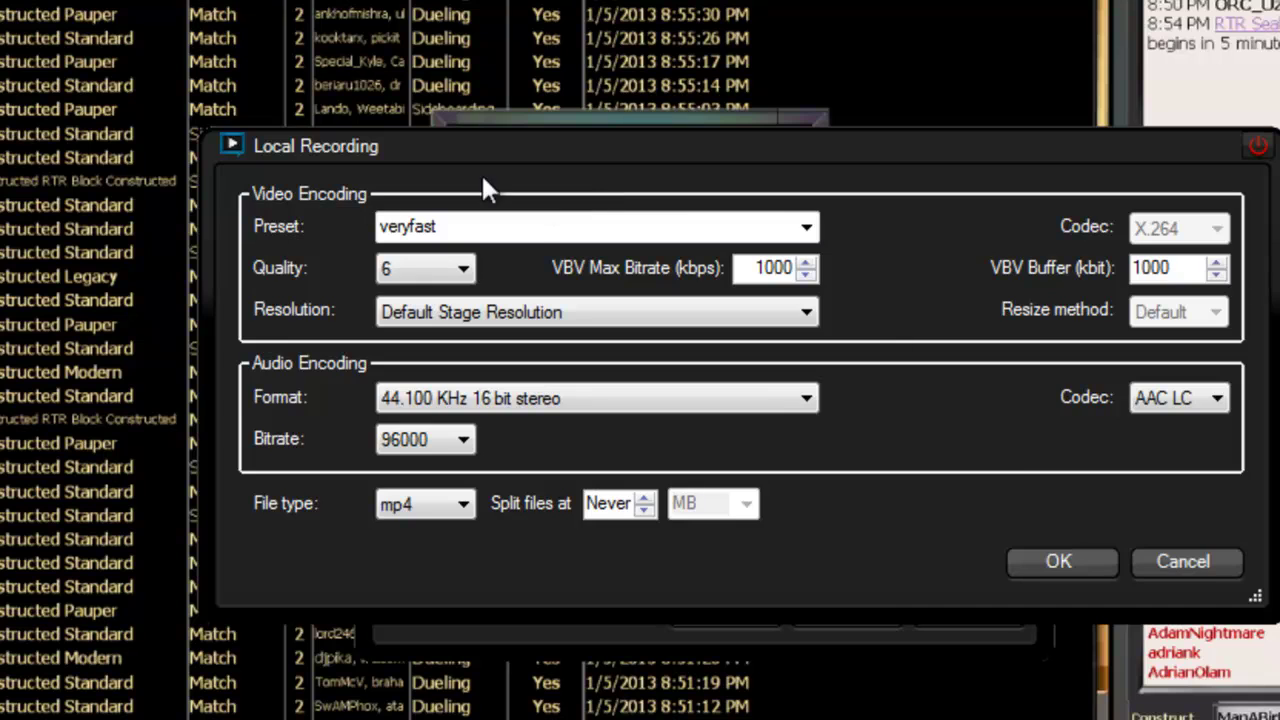
{"action": "left_click", "coordinate": [1183, 561]}
{"action": "left_click", "coordinate": [690, 334]}
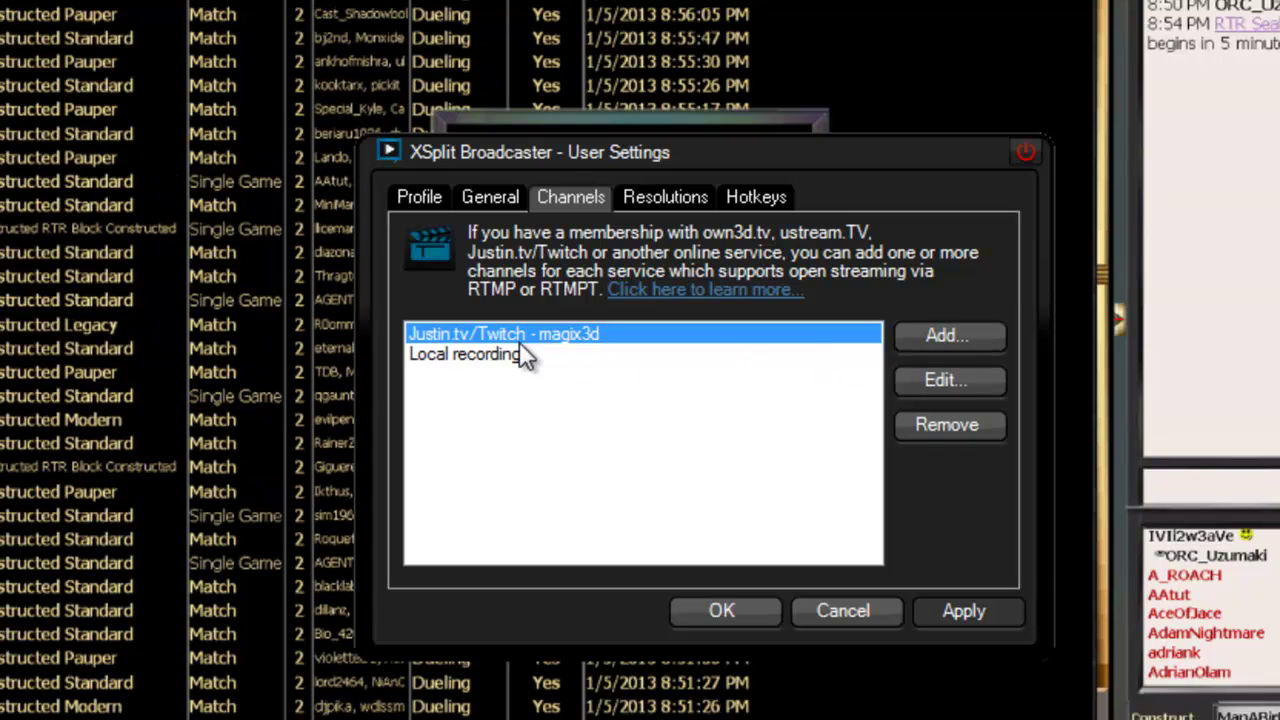
Step: Open the Add channel-type list, dismiss it, and cancel User Settings
{"action": "left_click", "coordinate": [948, 338]}
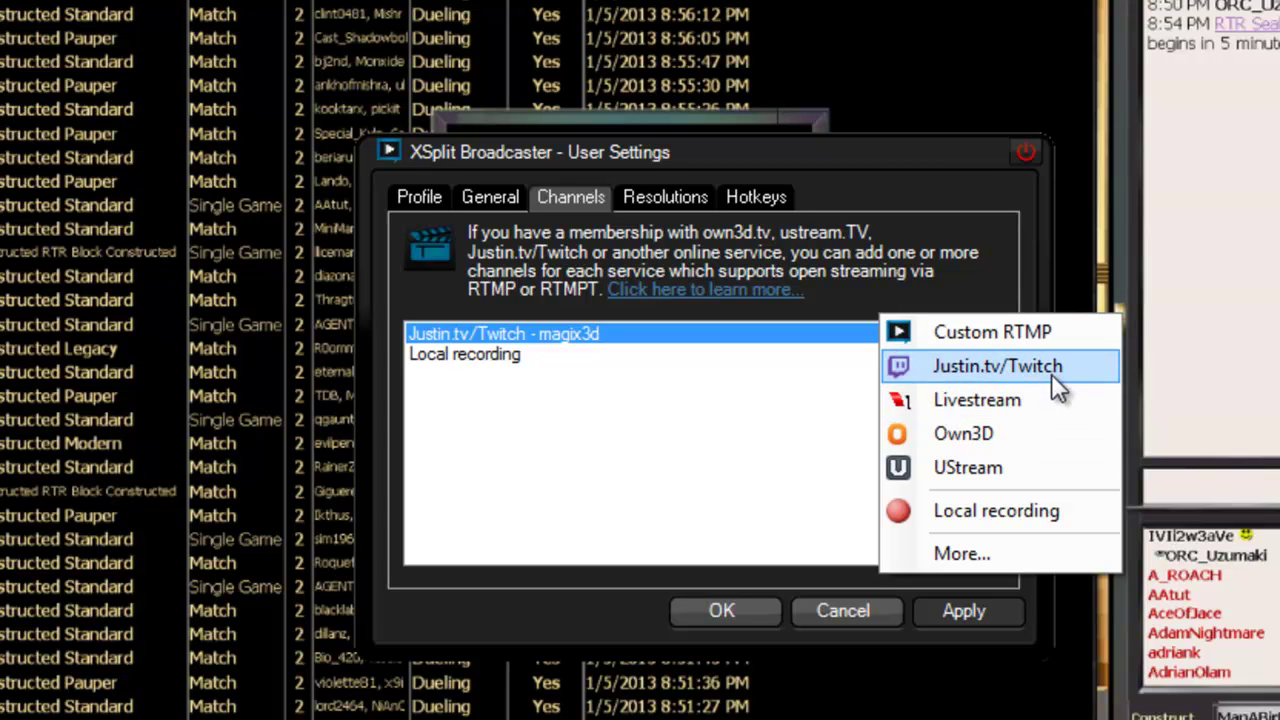
{"action": "left_click", "coordinate": [767, 428]}
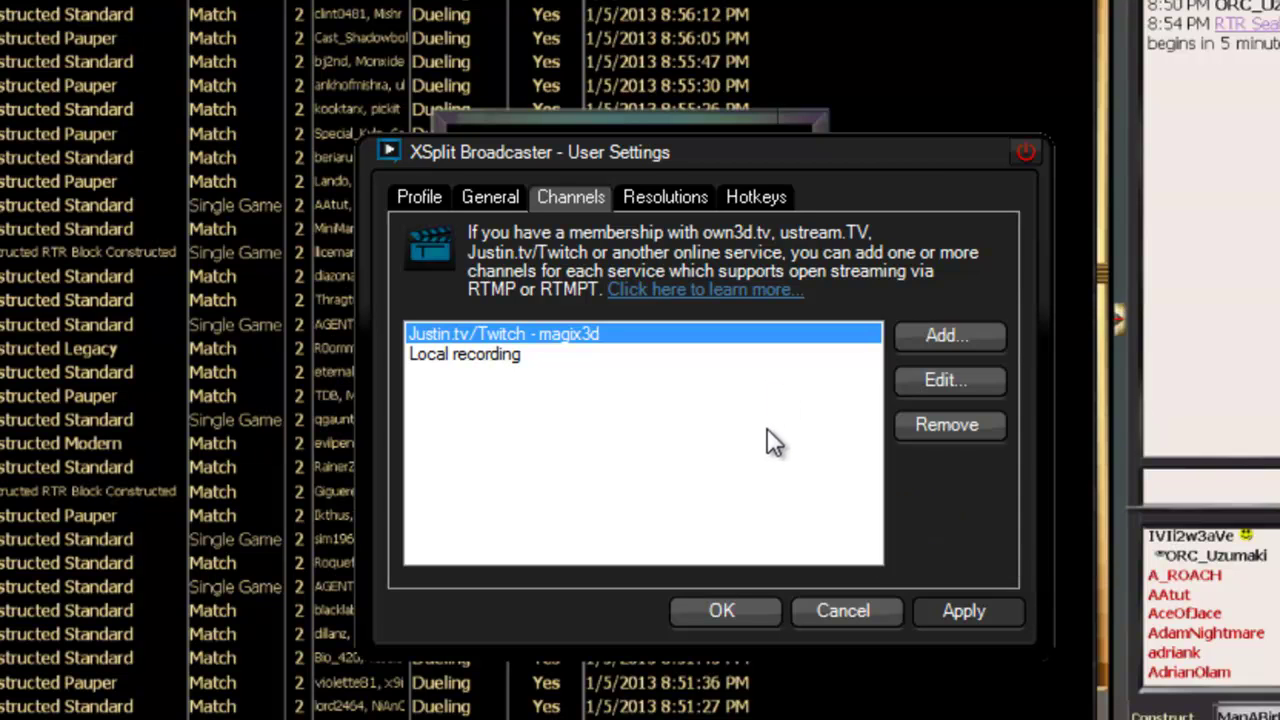
{"action": "left_click", "coordinate": [844, 610]}
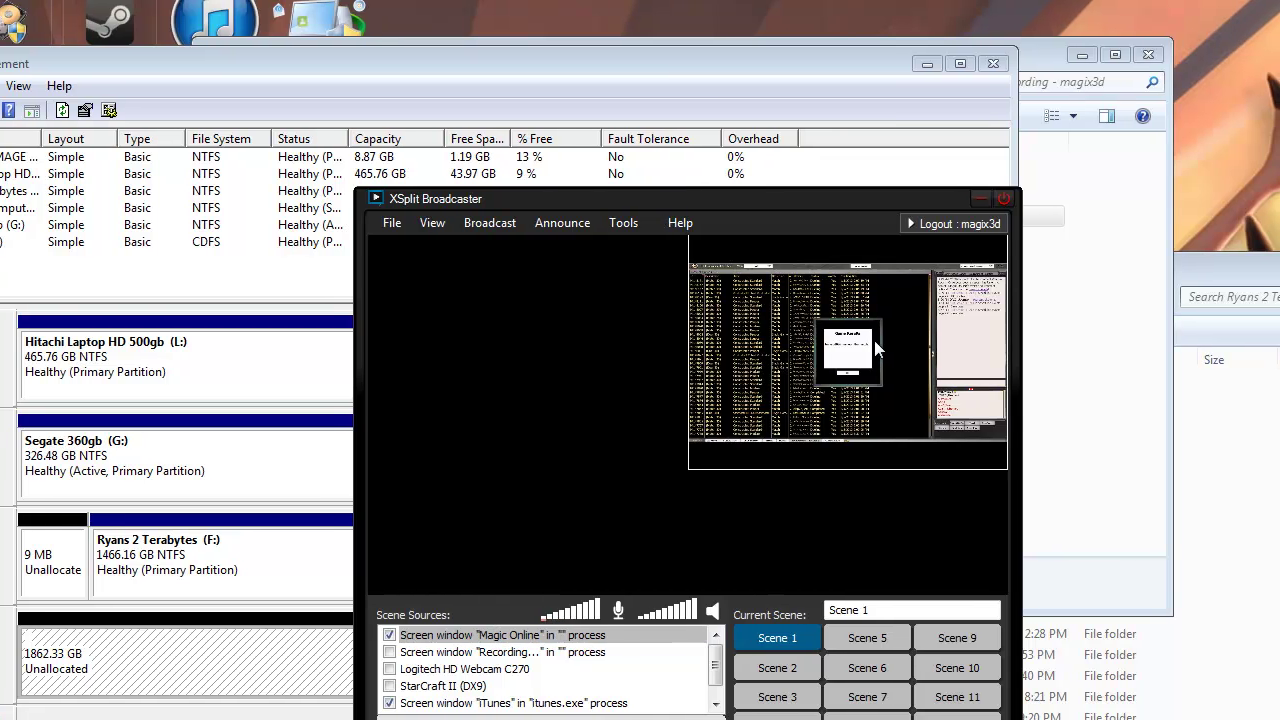
Step: Close the My Files v5 folder, minimize the other folder, and move XSplit up-left
{"action": "left_click", "coordinate": [957, 64]}
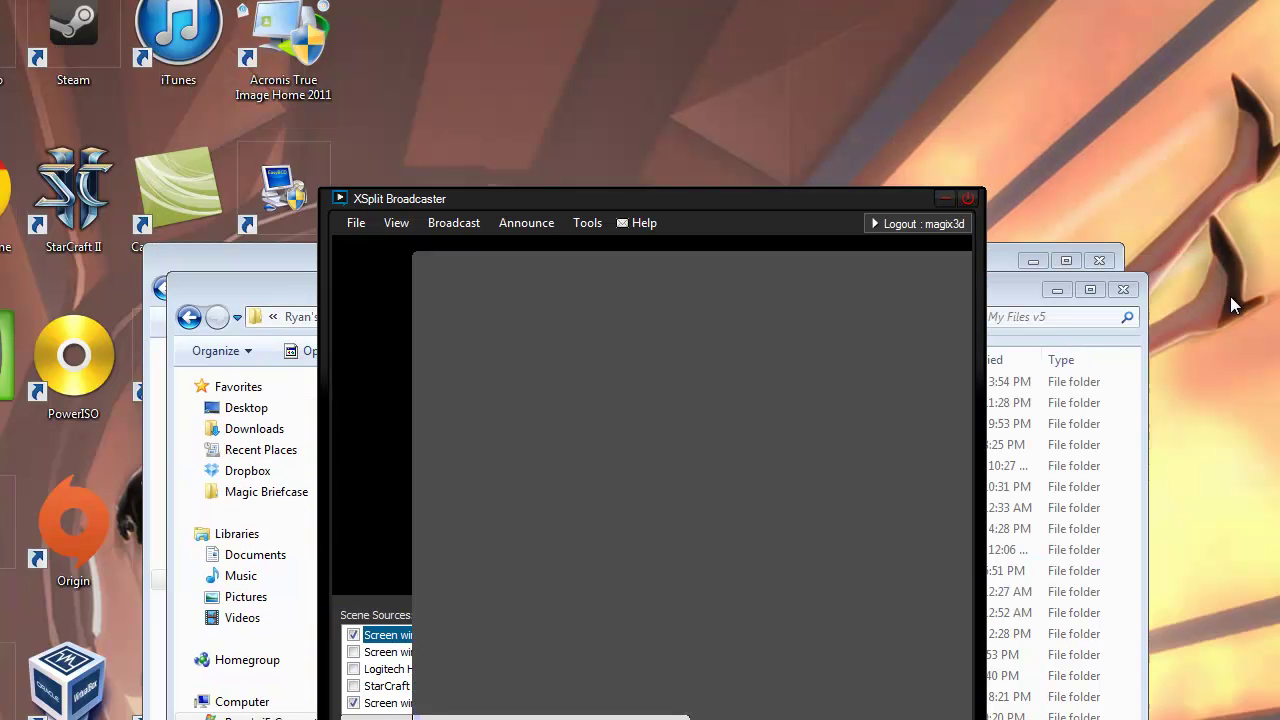
{"action": "left_click", "coordinate": [1123, 289]}
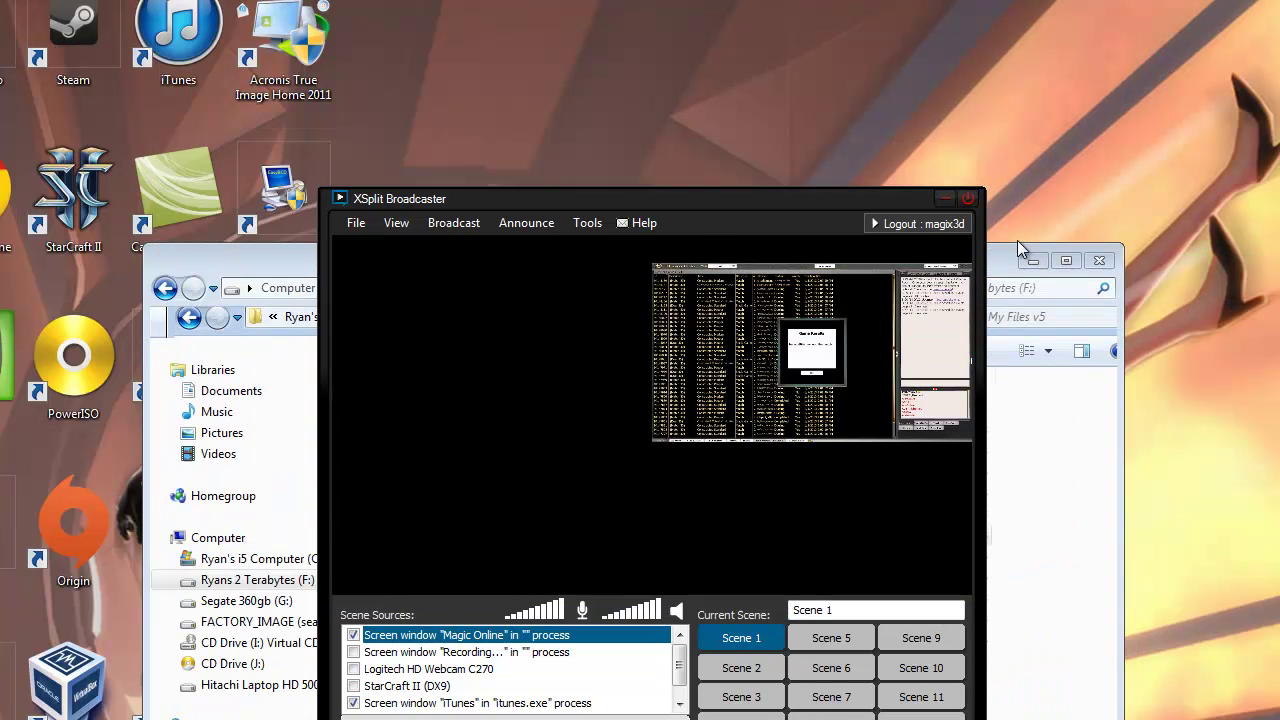
{"action": "left_click", "coordinate": [1018, 255]}
{"action": "left_click", "coordinate": [1035, 261]}
{"action": "left_click_drag", "start_coordinate": [805, 200], "coordinate": [674, 55]}
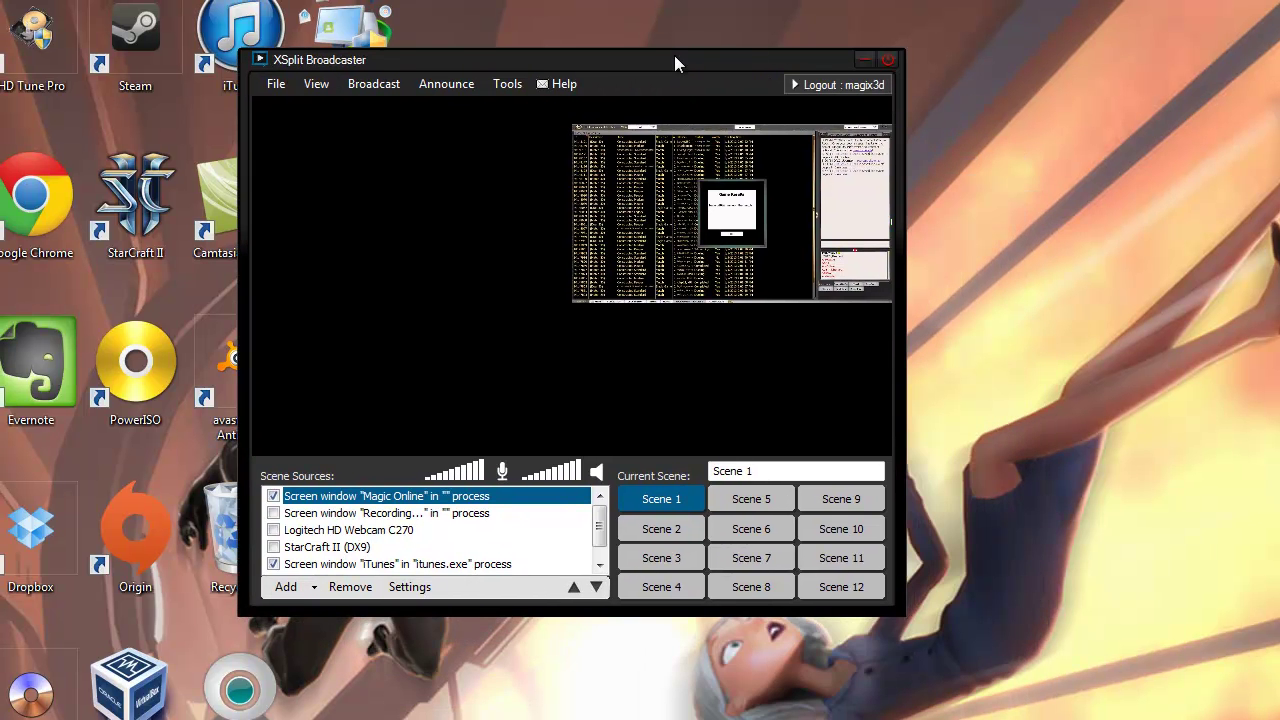
Step: Set the output resolution to 1280 x 720 - 720p HDTV (16:9)
{"action": "left_click", "coordinate": [789, 210]}
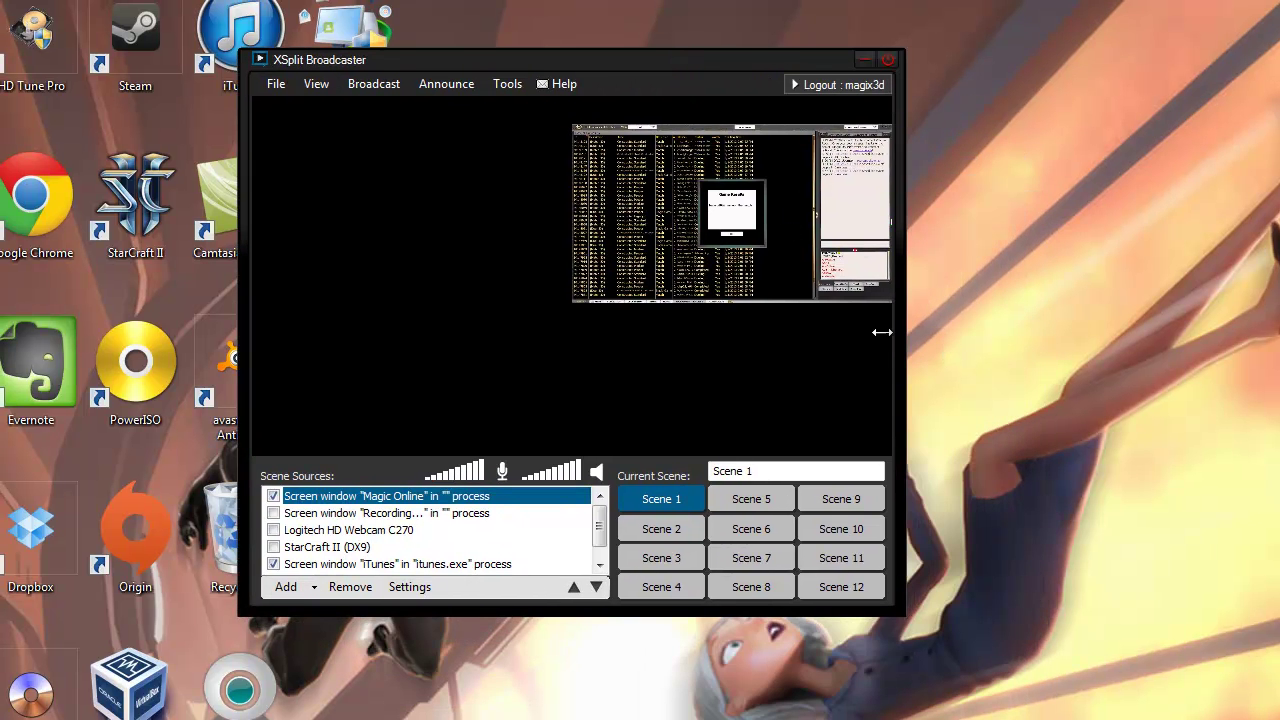
{"action": "left_click", "coordinate": [374, 84]}
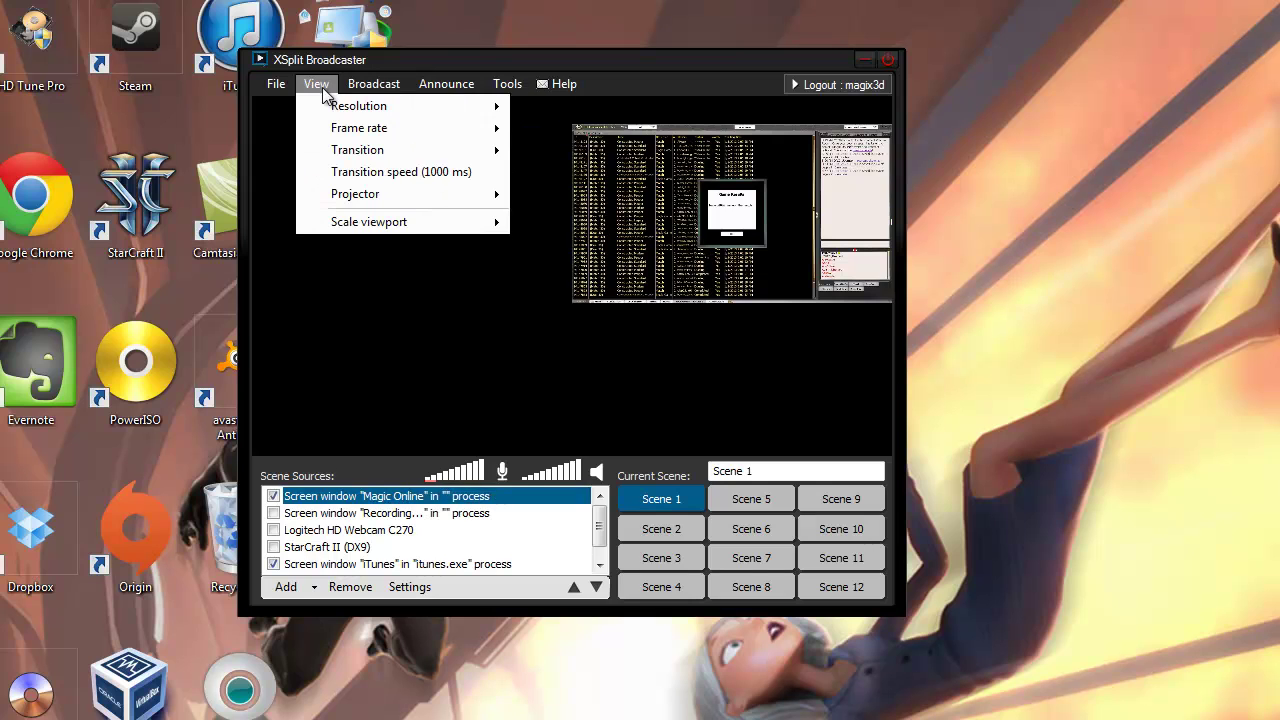
{"action": "mouse_move", "coordinate": [350, 106]}
{"action": "left_click", "coordinate": [600, 152]}
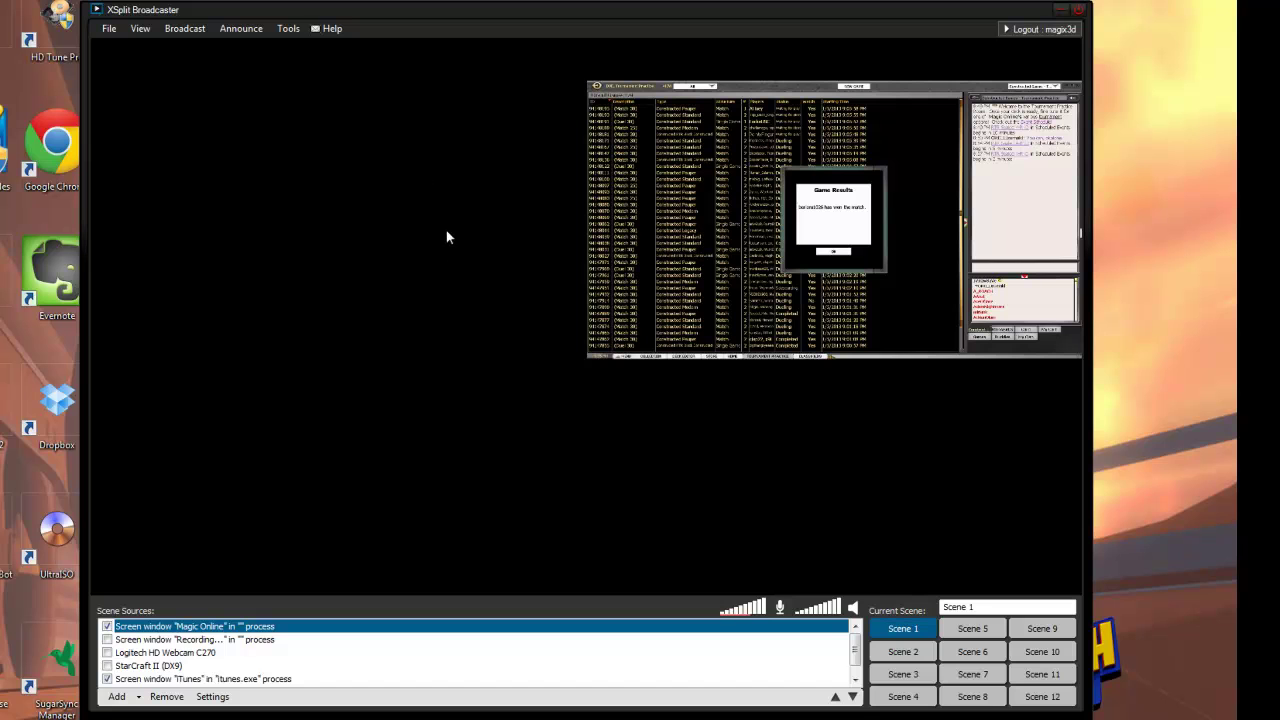
Step: Enable the Logitech HD Webcam C270 source and stretch Magic Online to fill the preview
{"action": "left_click", "coordinate": [107, 653]}
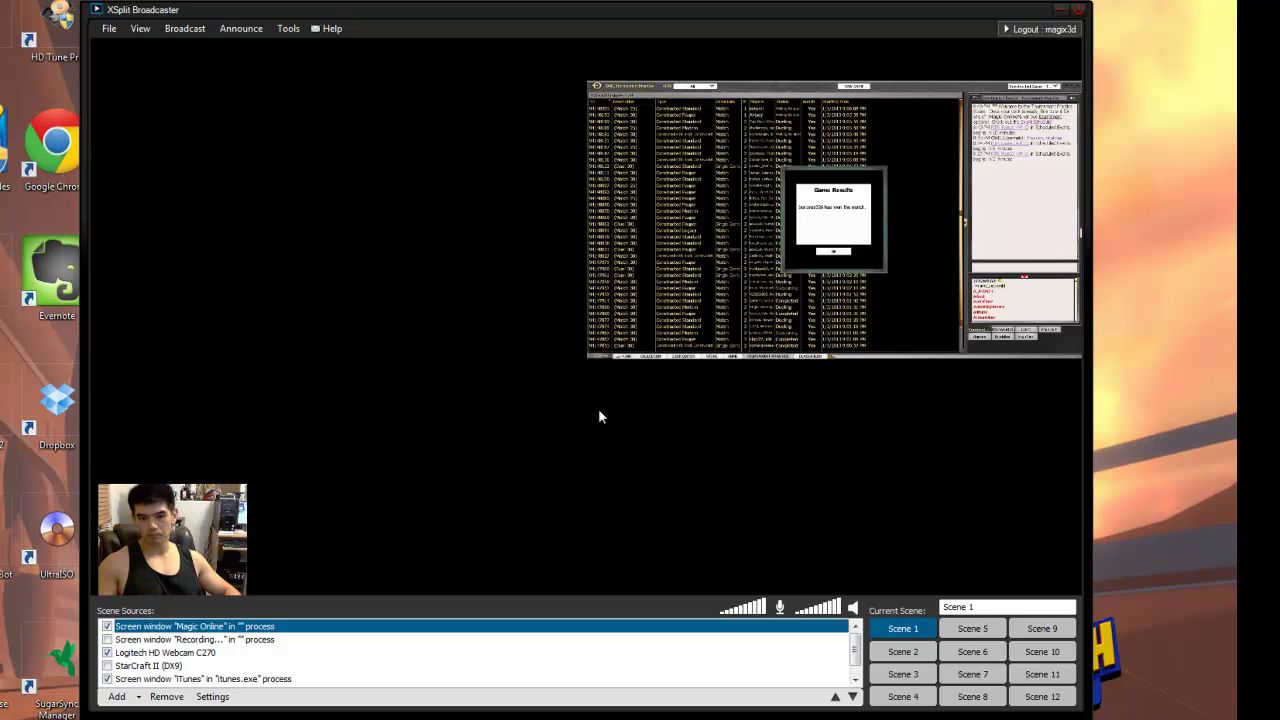
{"action": "left_click_drag", "start_coordinate": [591, 396], "coordinate": [124, 565]}
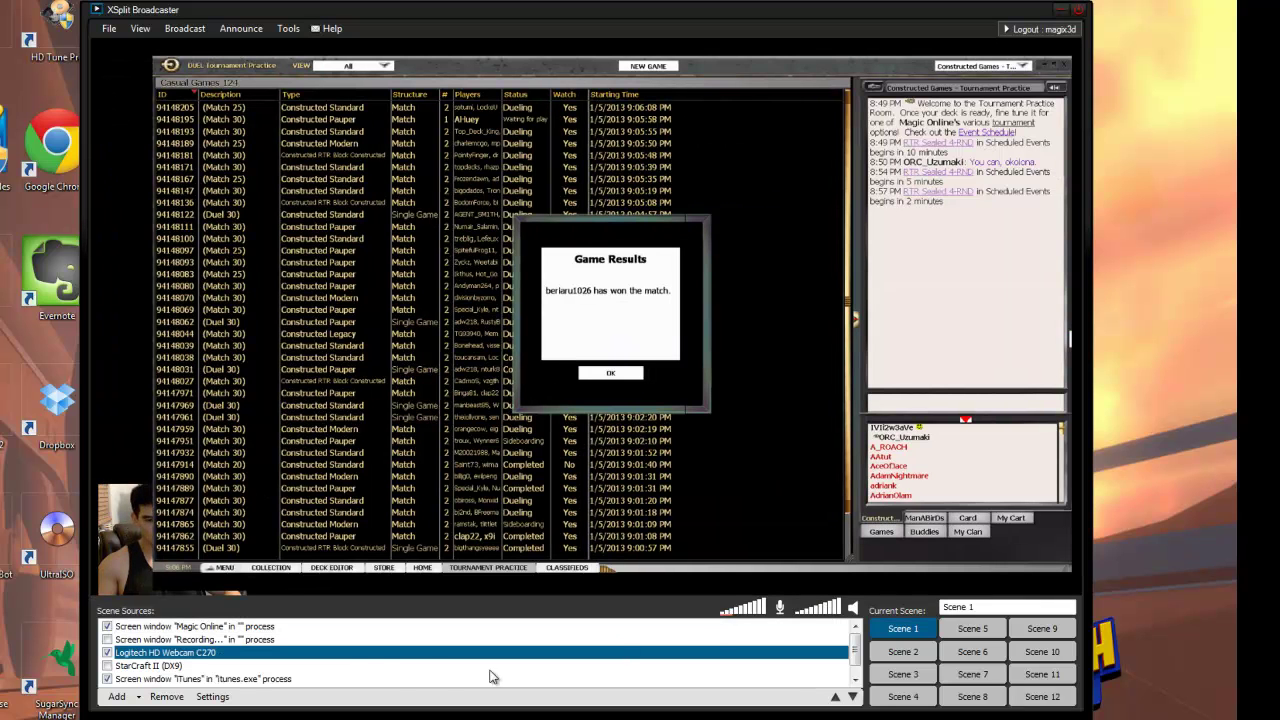
{"action": "left_click", "coordinate": [360, 628]}
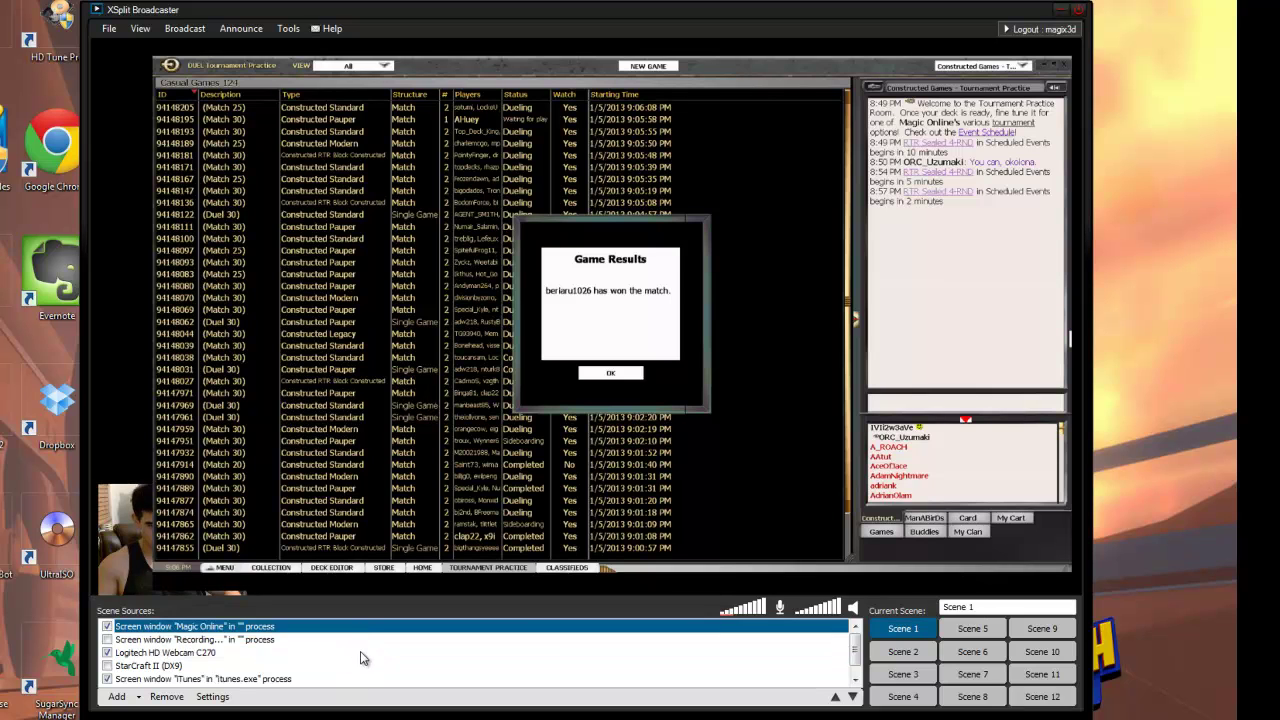
{"action": "key", "text": "Down"}
{"action": "key", "text": "Down"}
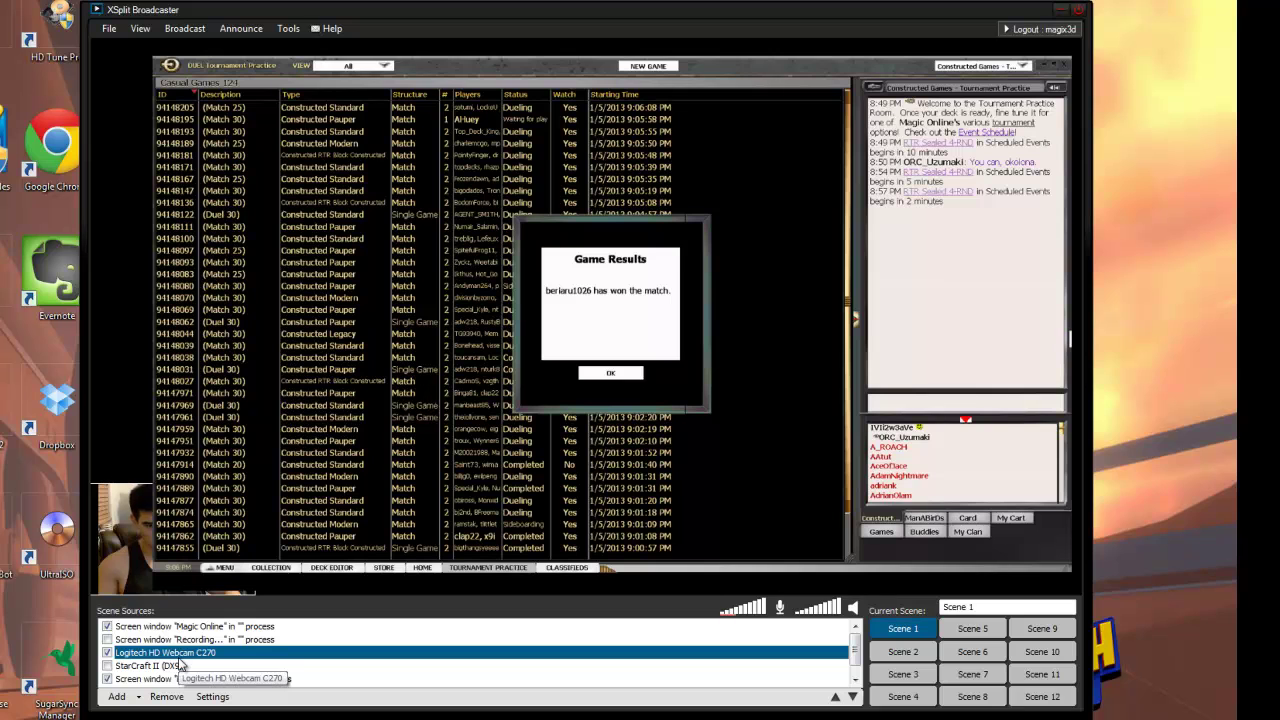
Step: Raise the webcam source above Magic Online in the layer order
{"action": "left_click", "coordinate": [835, 697]}
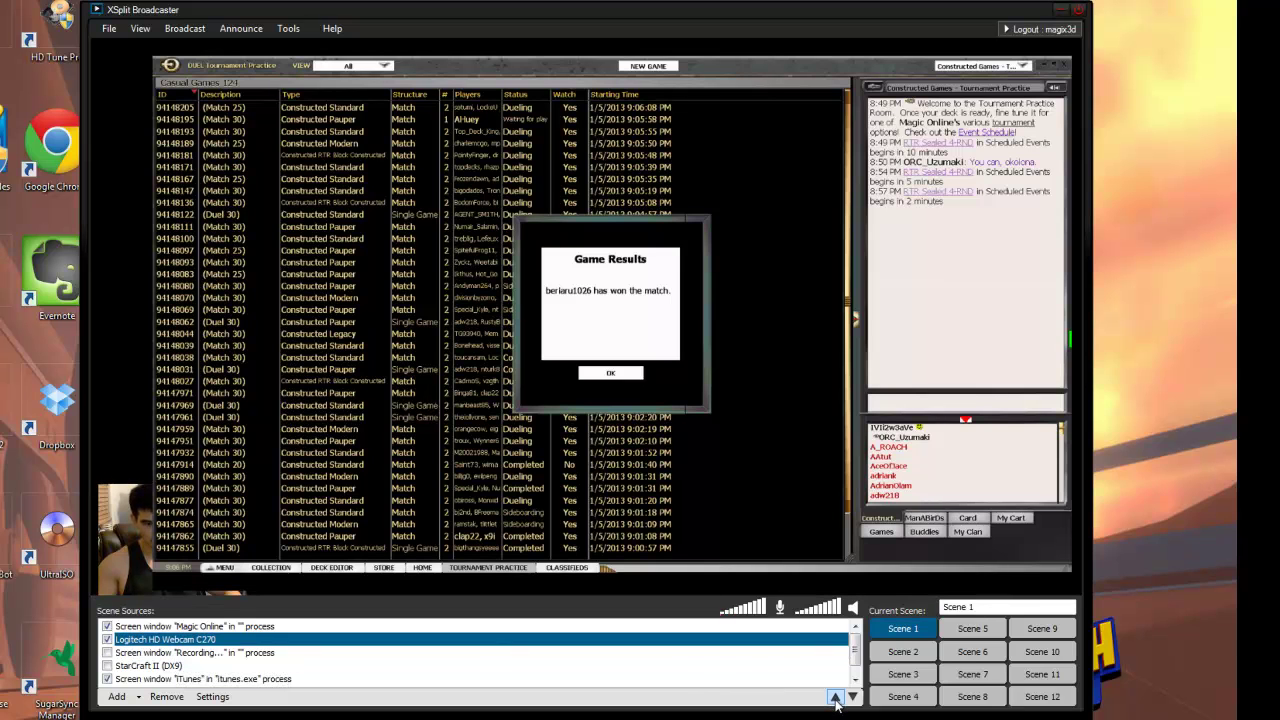
{"action": "left_click", "coordinate": [835, 697]}
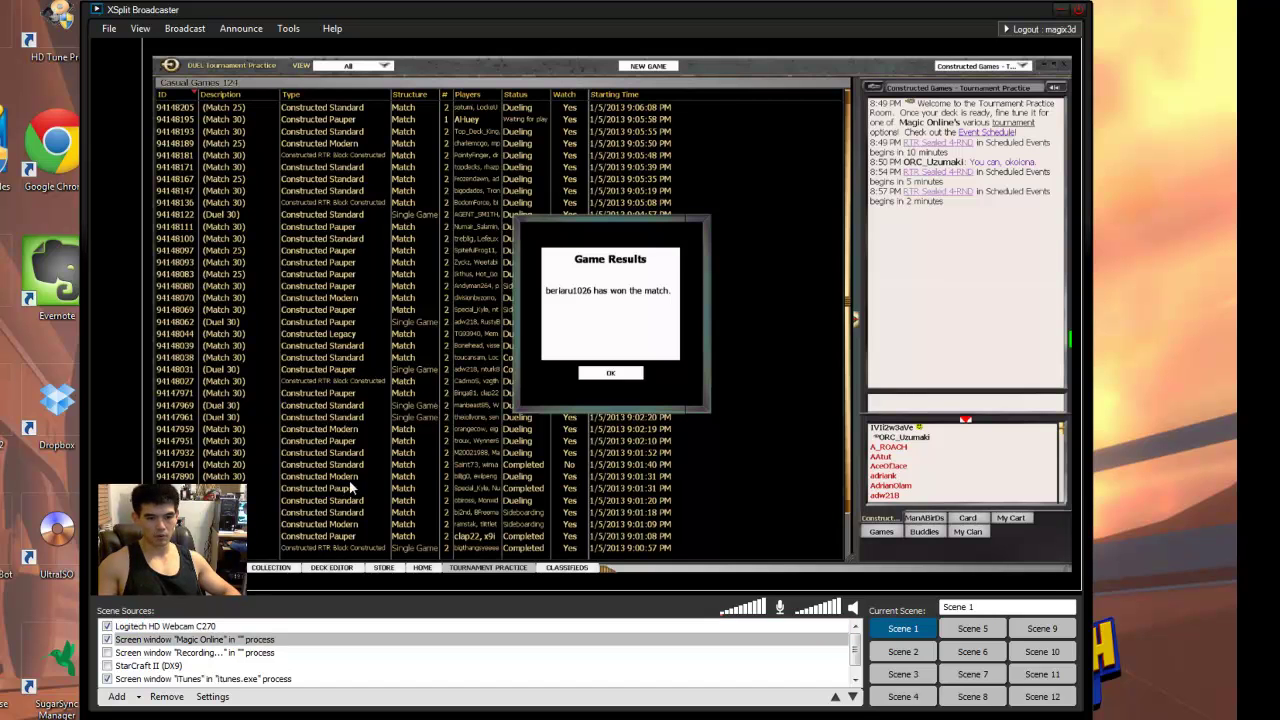
{"action": "left_click", "coordinate": [836, 697]}
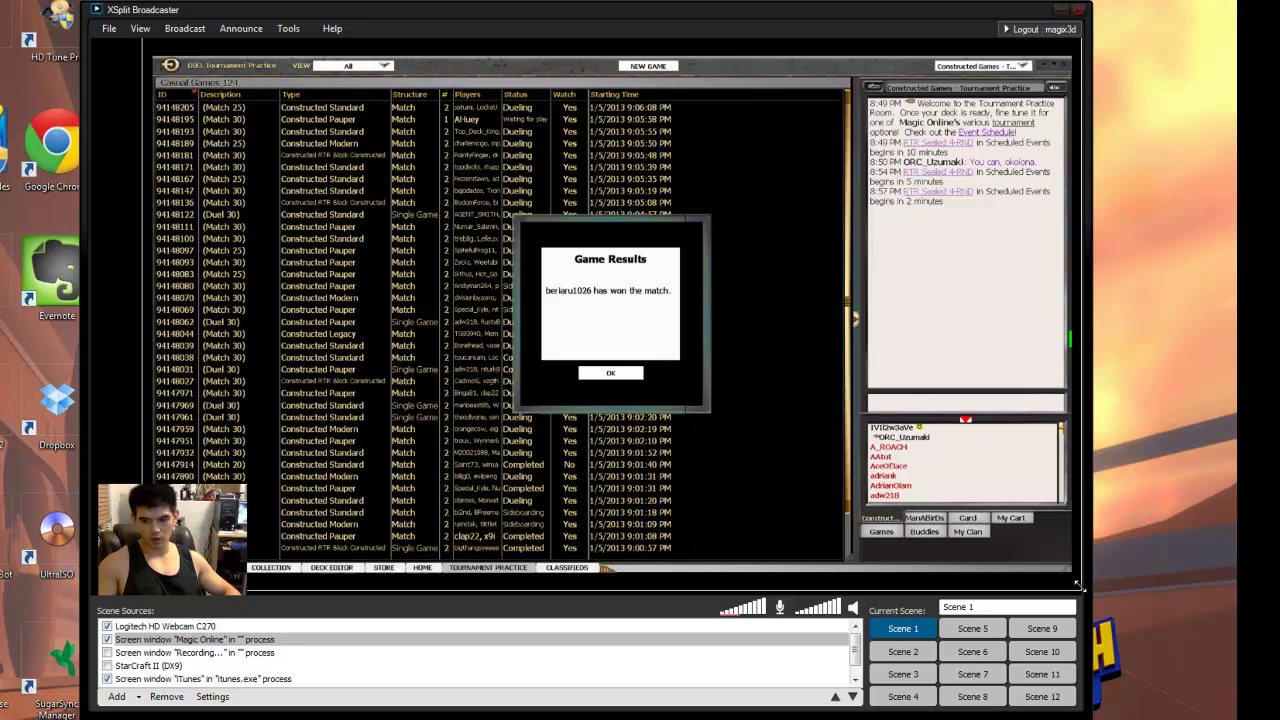
Step: Shrink Magic Online into the upper left and move the iTunes box up and left
{"action": "left_click_drag", "start_coordinate": [1080, 588], "coordinate": [666, 463]}
{"action": "left_click_drag", "start_coordinate": [500, 262], "coordinate": [491, 331]}
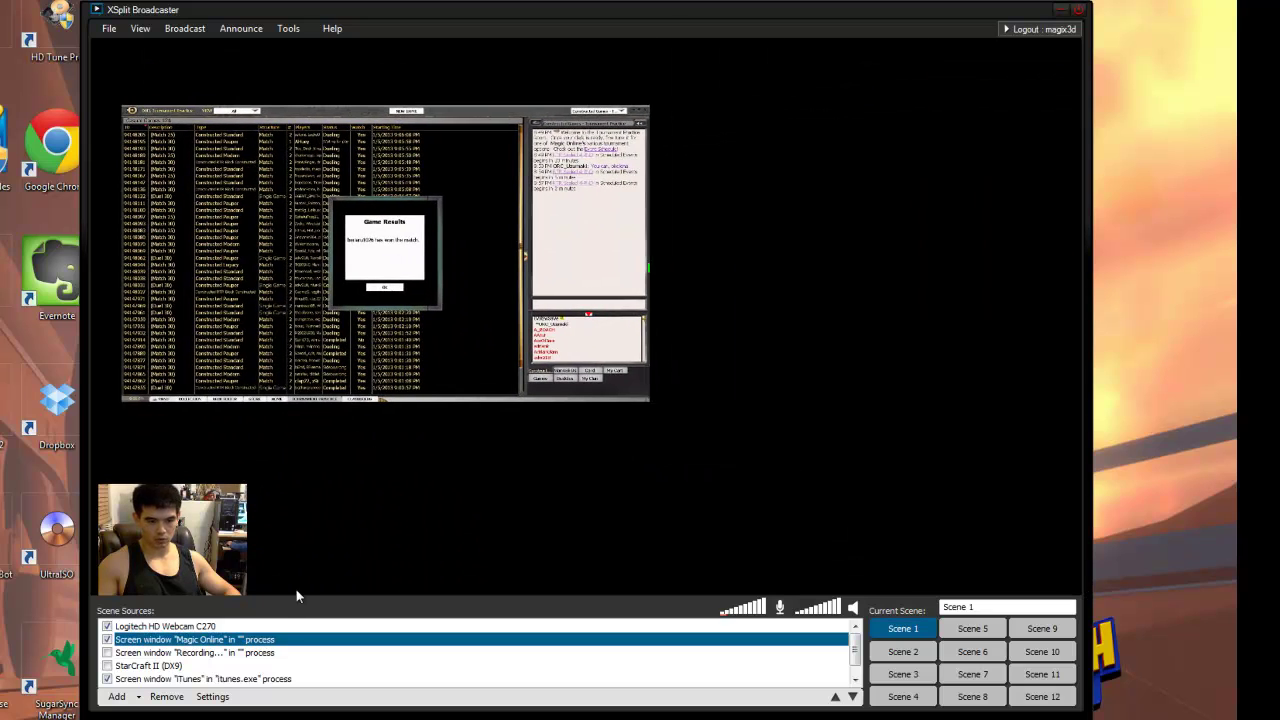
{"action": "left_click", "coordinate": [300, 678]}
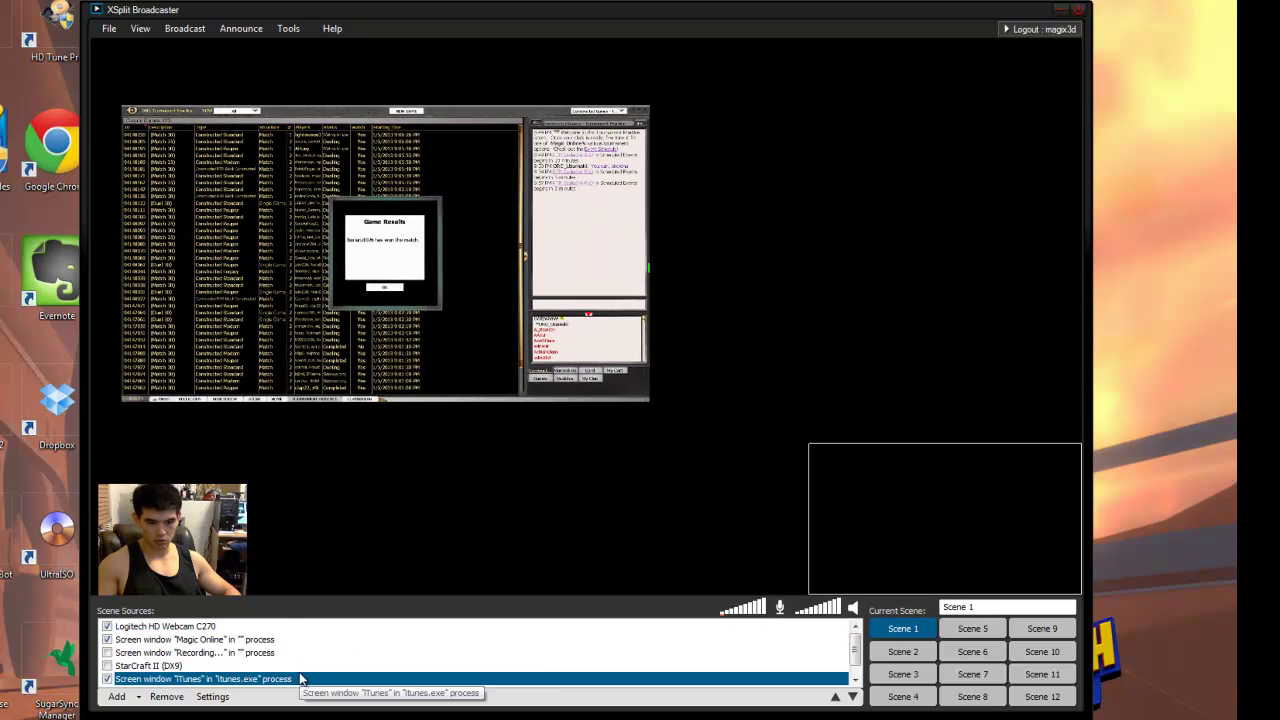
{"action": "left_click_drag", "start_coordinate": [905, 470], "coordinate": [866, 360]}
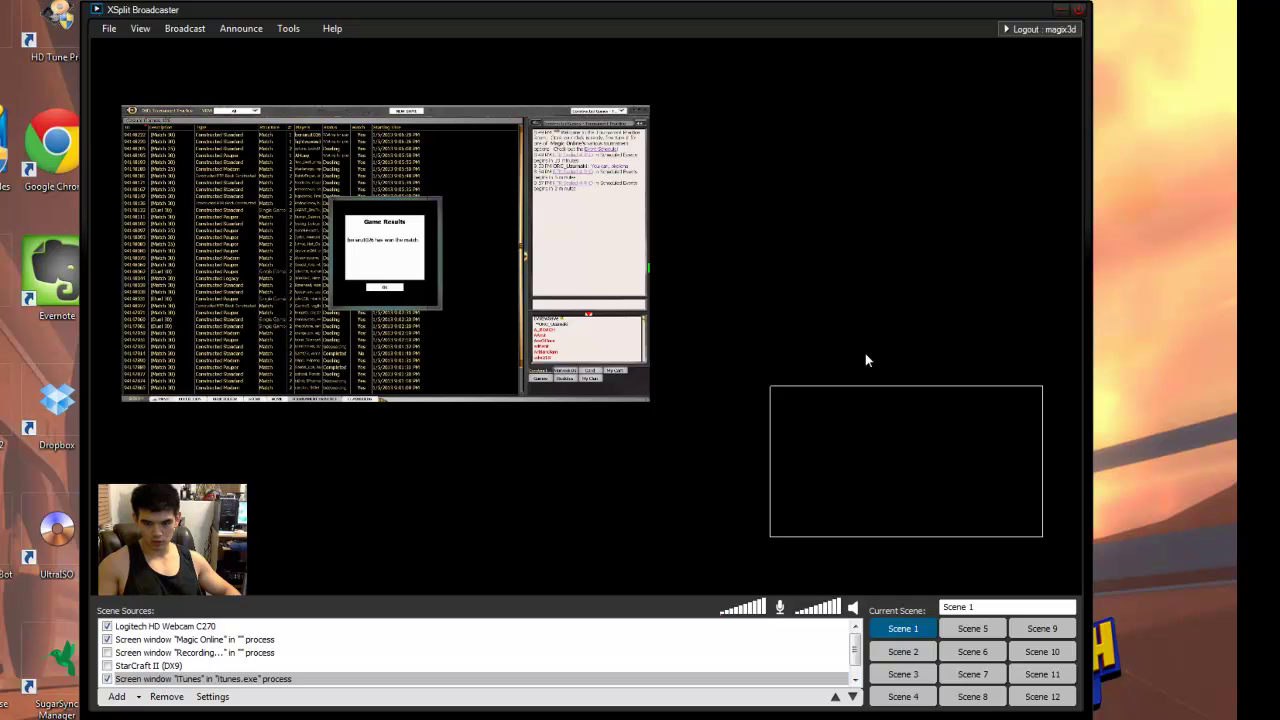
Step: Move the iTunes capture to the canvas upper right and enlarge it
{"action": "left_click", "coordinate": [745, 677]}
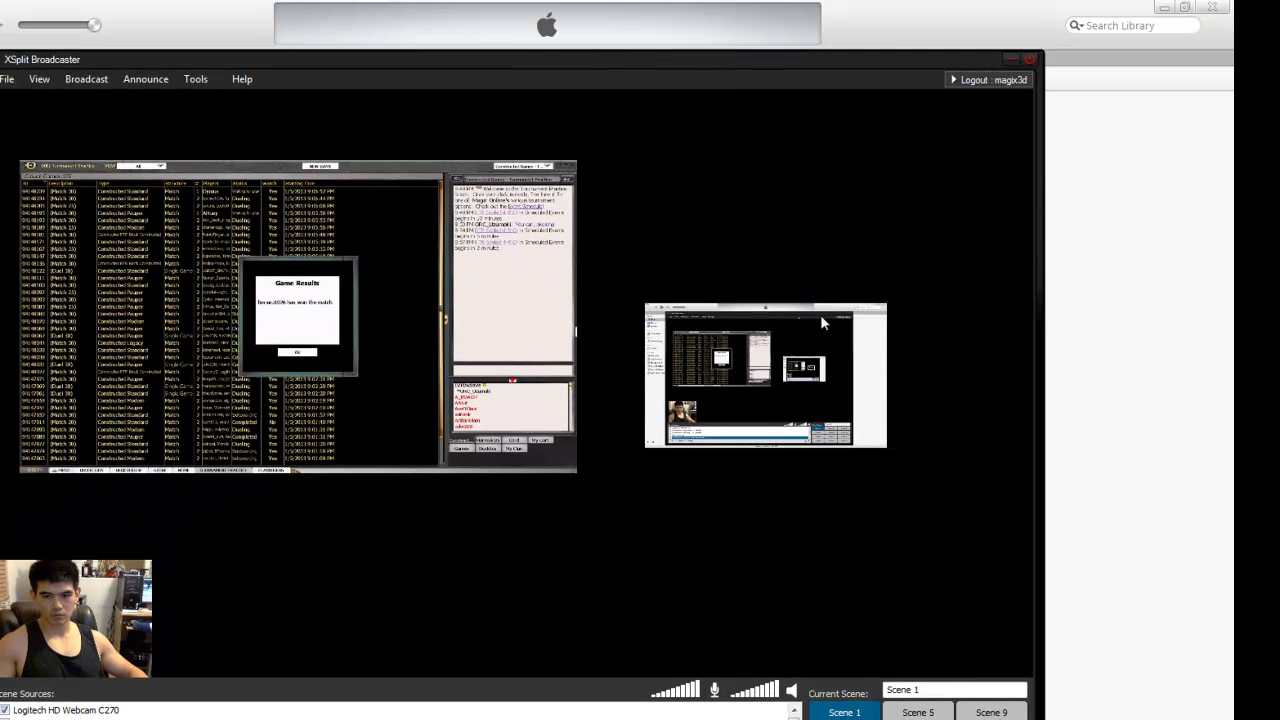
{"action": "left_click_drag", "start_coordinate": [780, 368], "coordinate": [798, 248]}
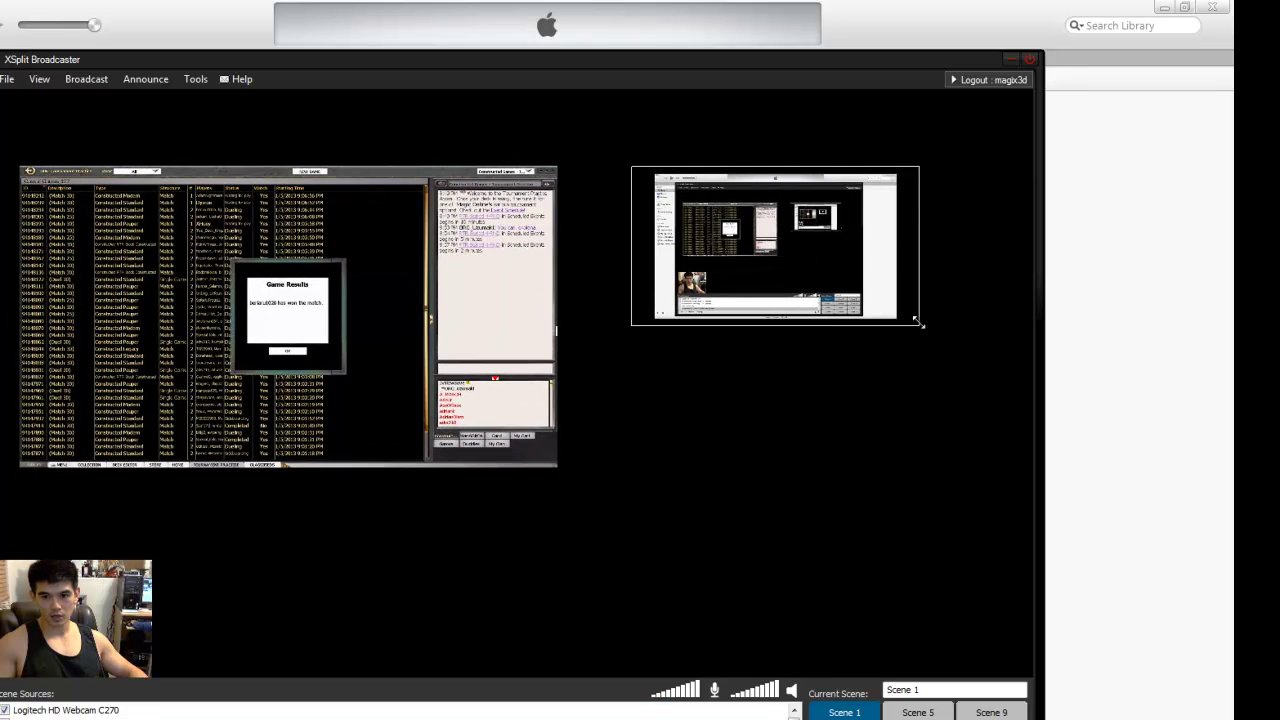
{"action": "left_click_drag", "start_coordinate": [919, 325], "coordinate": [1011, 589]}
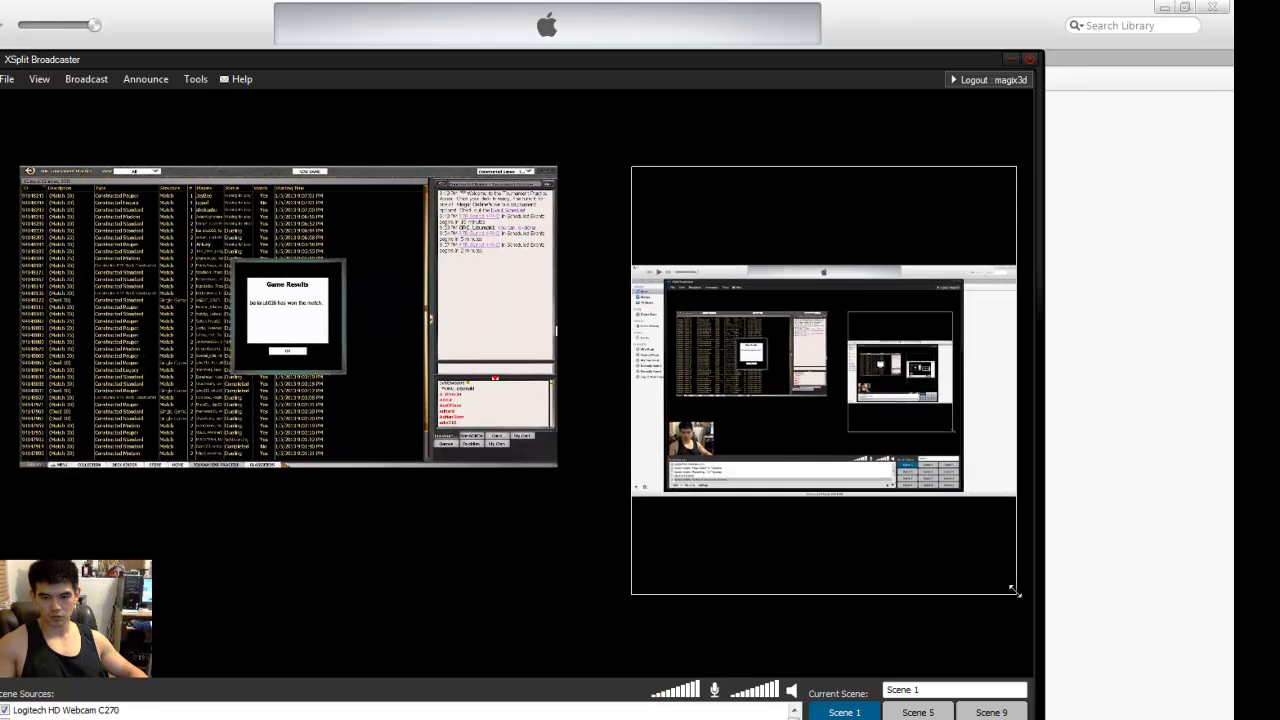
{"action": "left_click_drag", "start_coordinate": [754, 309], "coordinate": [724, 343]}
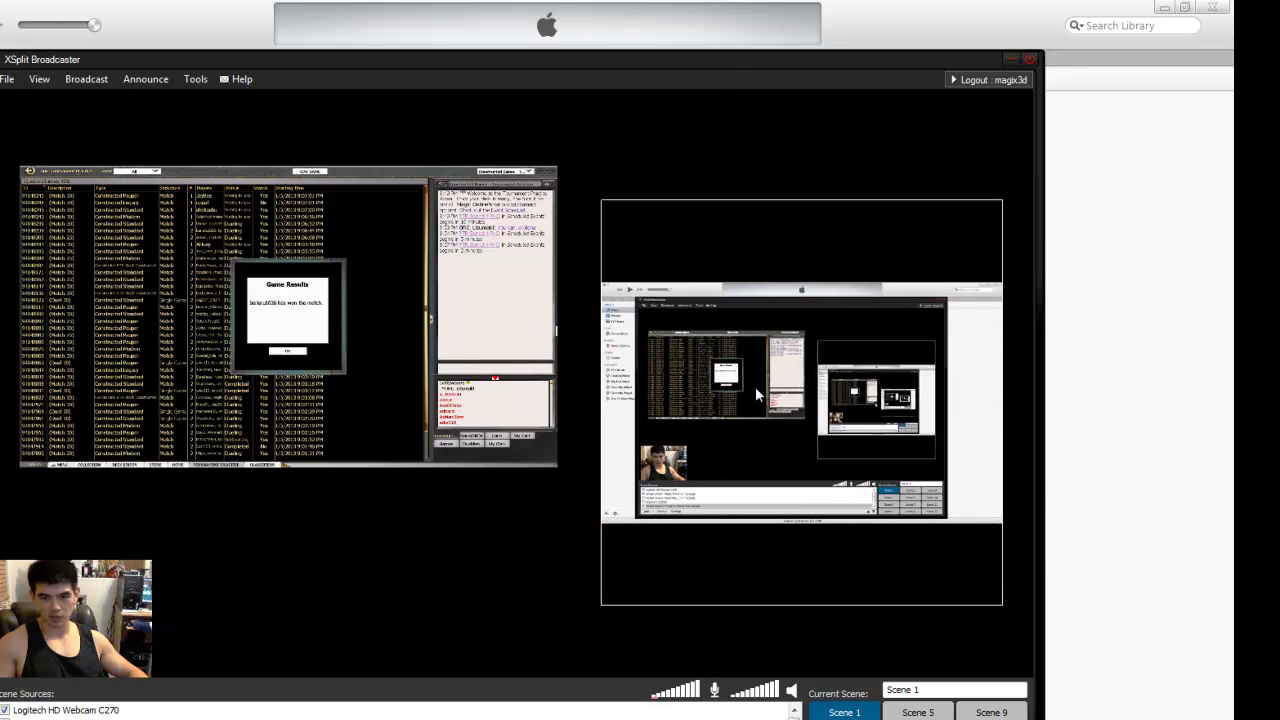
Step: Move XSplit aside, restore the iTunes window, and snap it to the right half
{"action": "left_click_drag", "start_coordinate": [724, 63], "coordinate": [0, 0]}
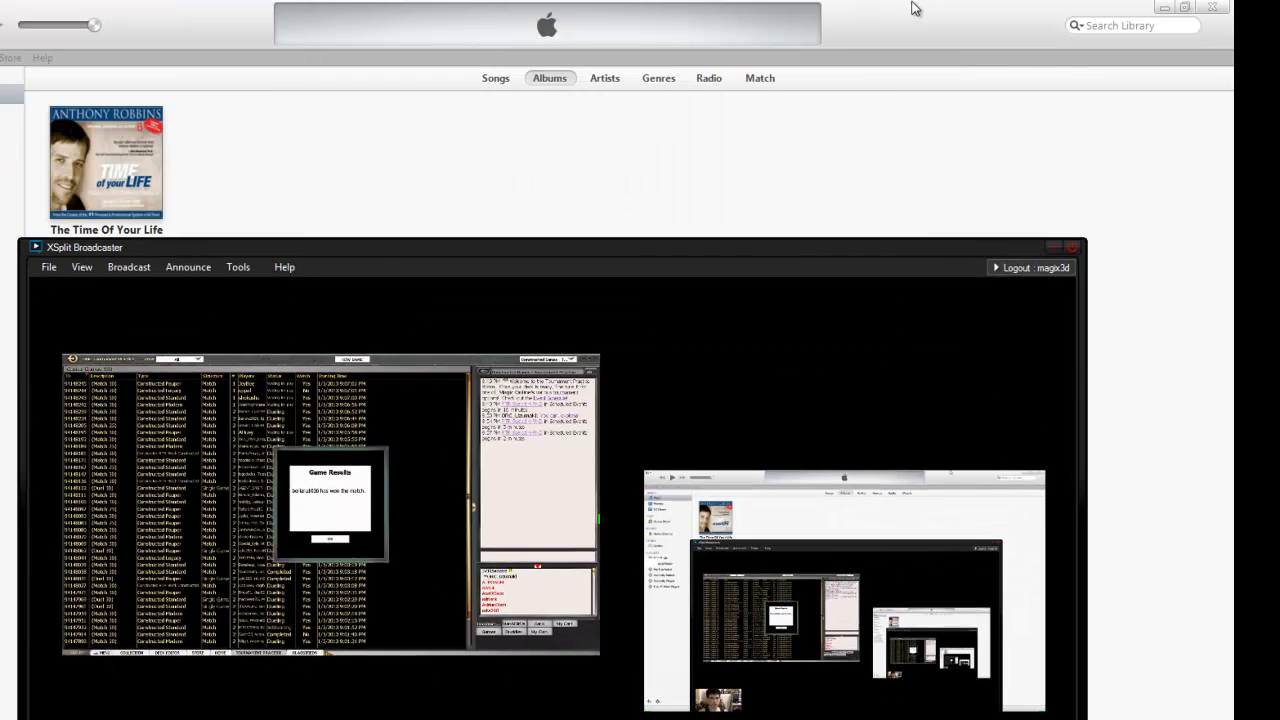
{"action": "left_click_drag", "start_coordinate": [914, 6], "coordinate": [1232, 228]}
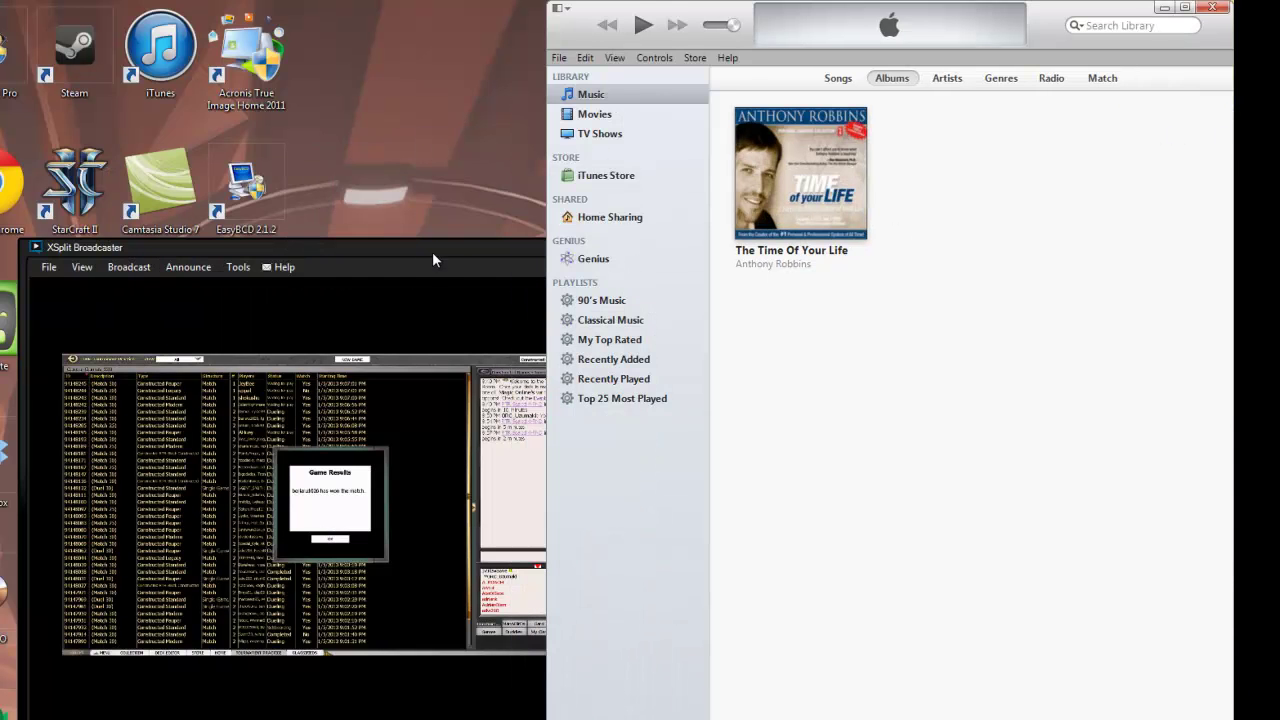
{"action": "left_click_drag", "start_coordinate": [432, 251], "coordinate": [282, 75]}
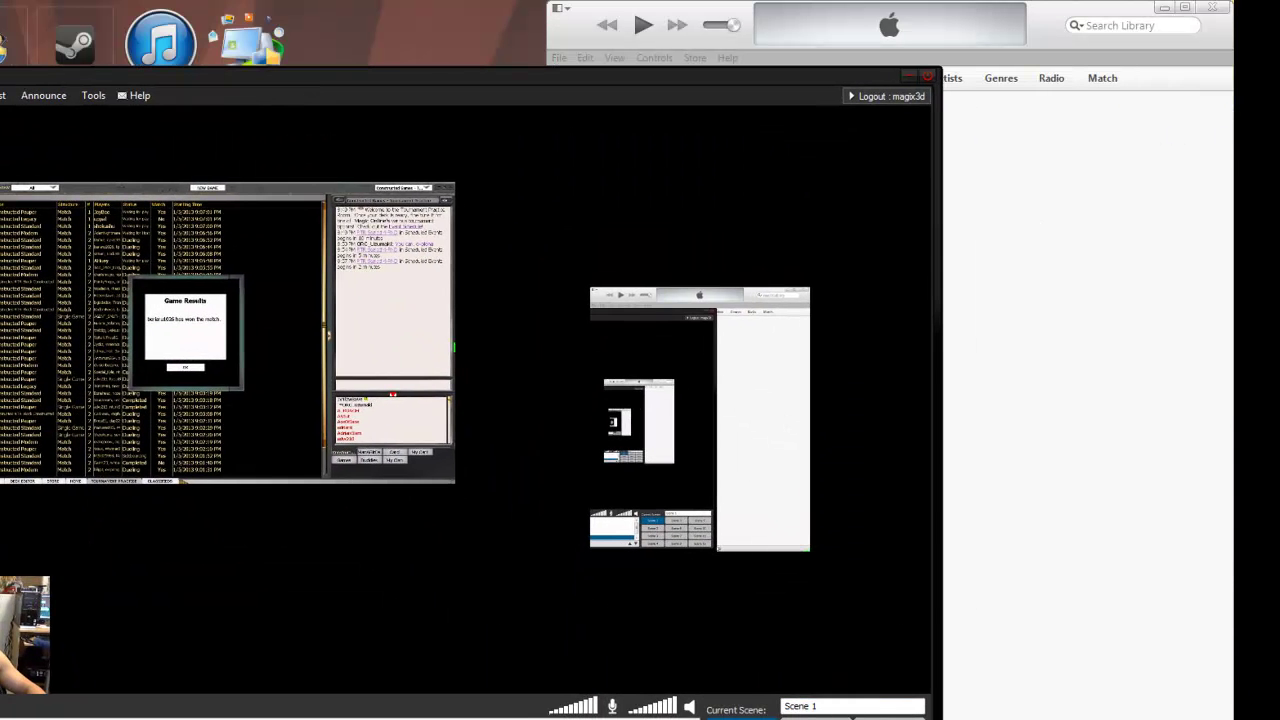
Step: Set the XSplit output resolution to 640 x 360 from the View menu
{"action": "left_click", "coordinate": [10, 95]}
{"action": "mouse_move", "coordinate": [90, 114]}
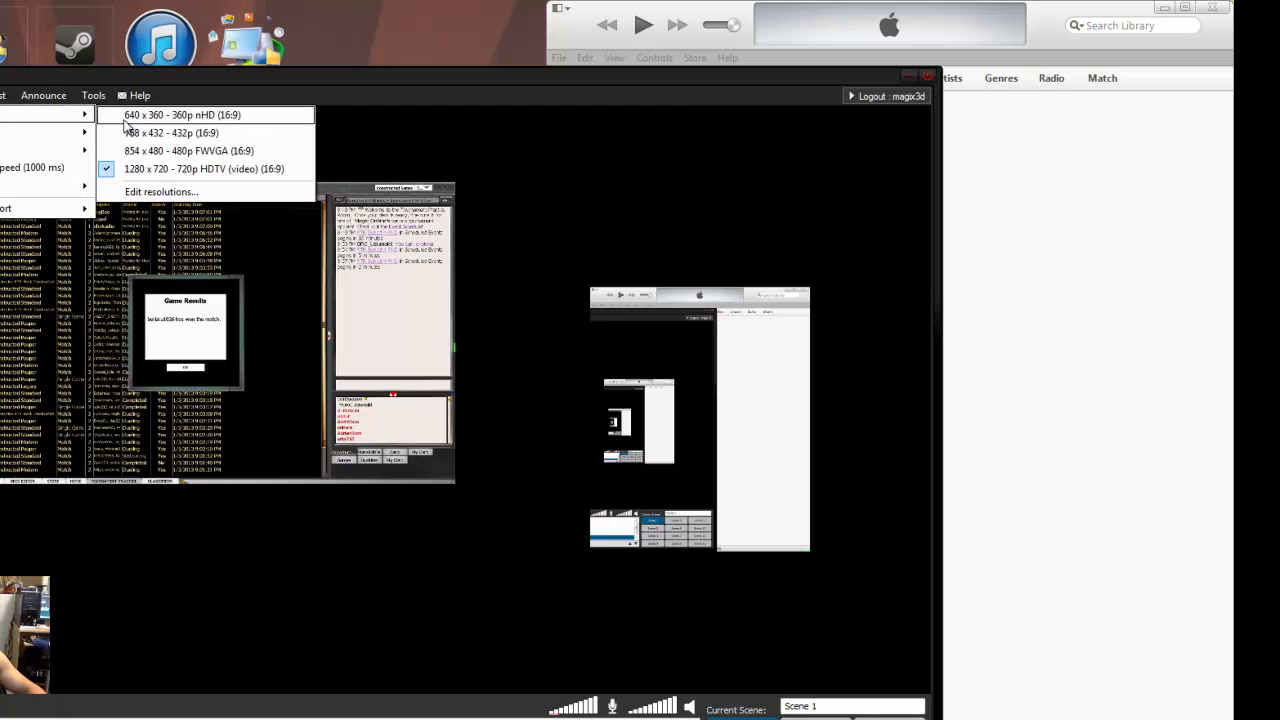
{"action": "left_click", "coordinate": [124, 118]}
Step: Move the XSplit window to the top-left and widen iTunes leftward beside it
{"action": "left_click_drag", "start_coordinate": [615, 190], "coordinate": [184, 6]}
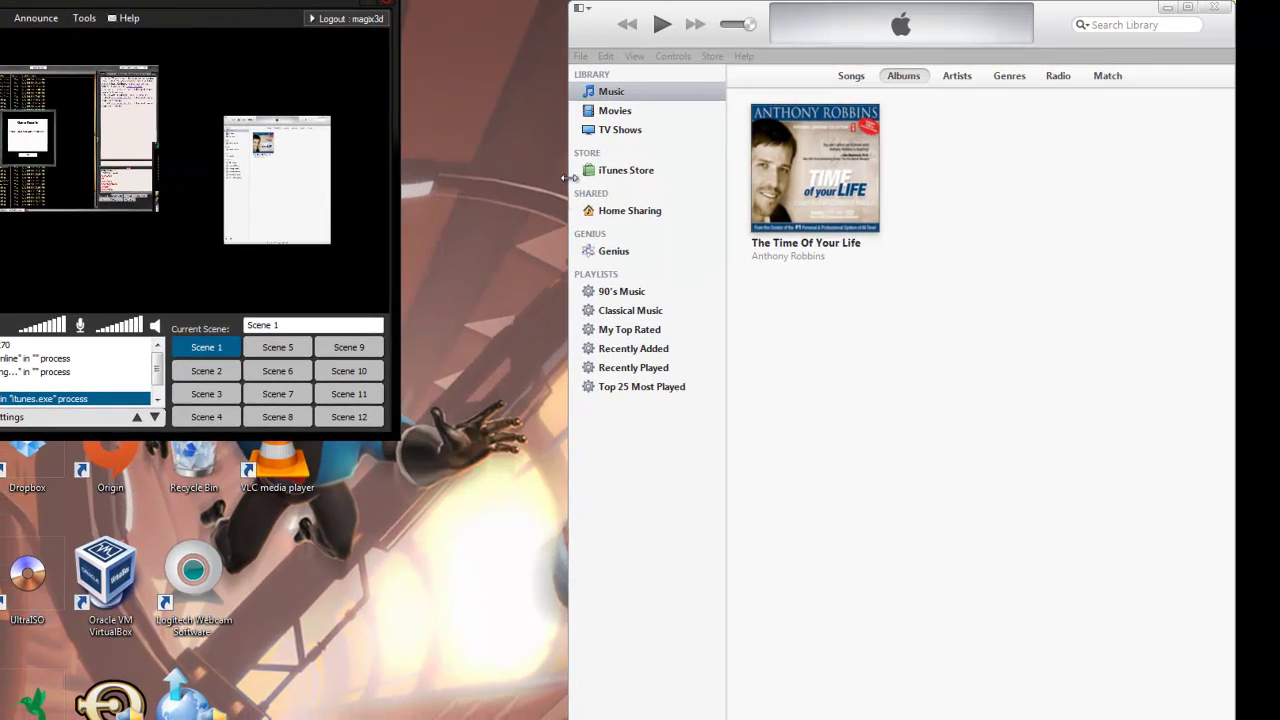
{"action": "left_click_drag", "start_coordinate": [567, 207], "coordinate": [430, 207]}
{"action": "left_click_drag", "start_coordinate": [240, 31], "coordinate": [245, 35]}
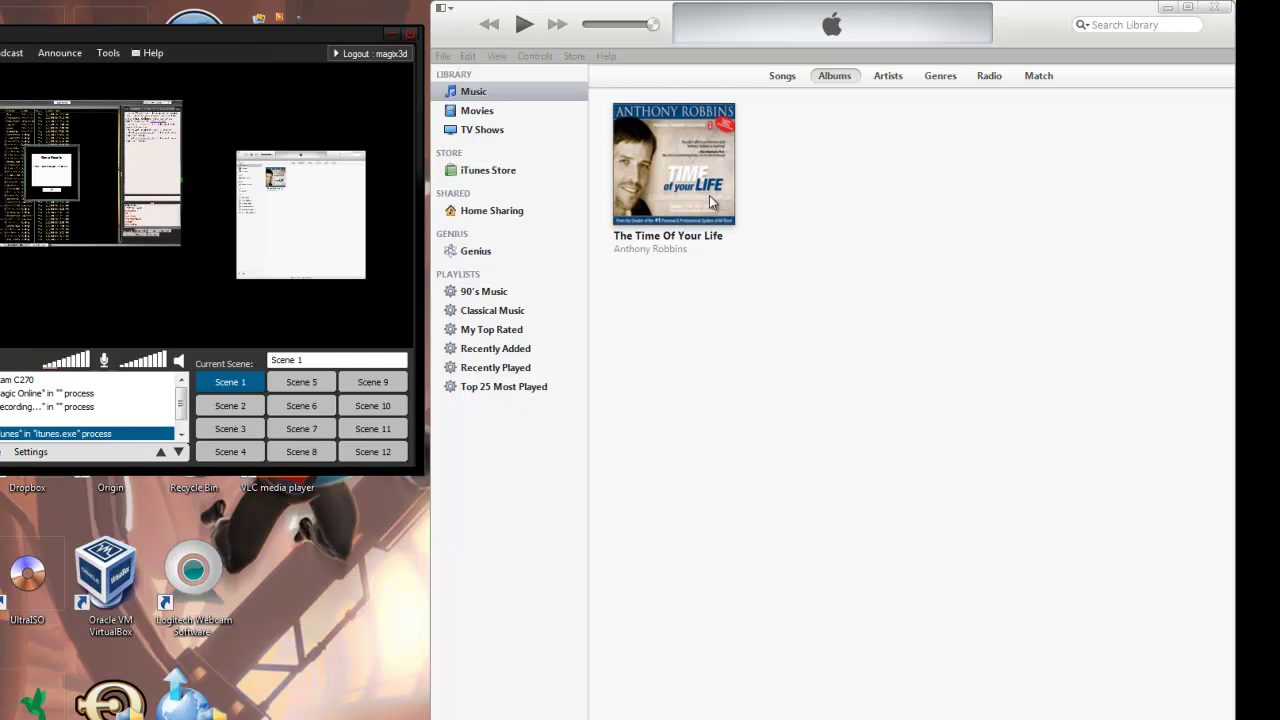
{"action": "left_click", "coordinate": [927, 279]}
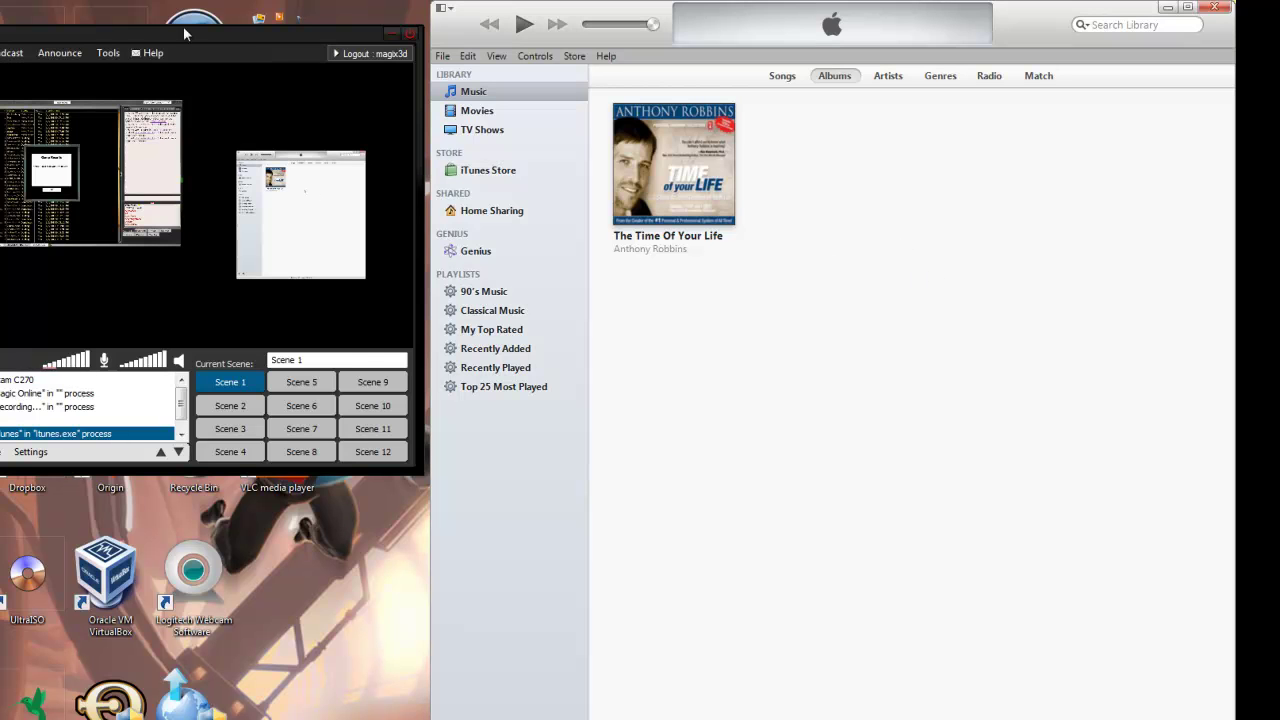
{"action": "left_click", "coordinate": [708, 186]}
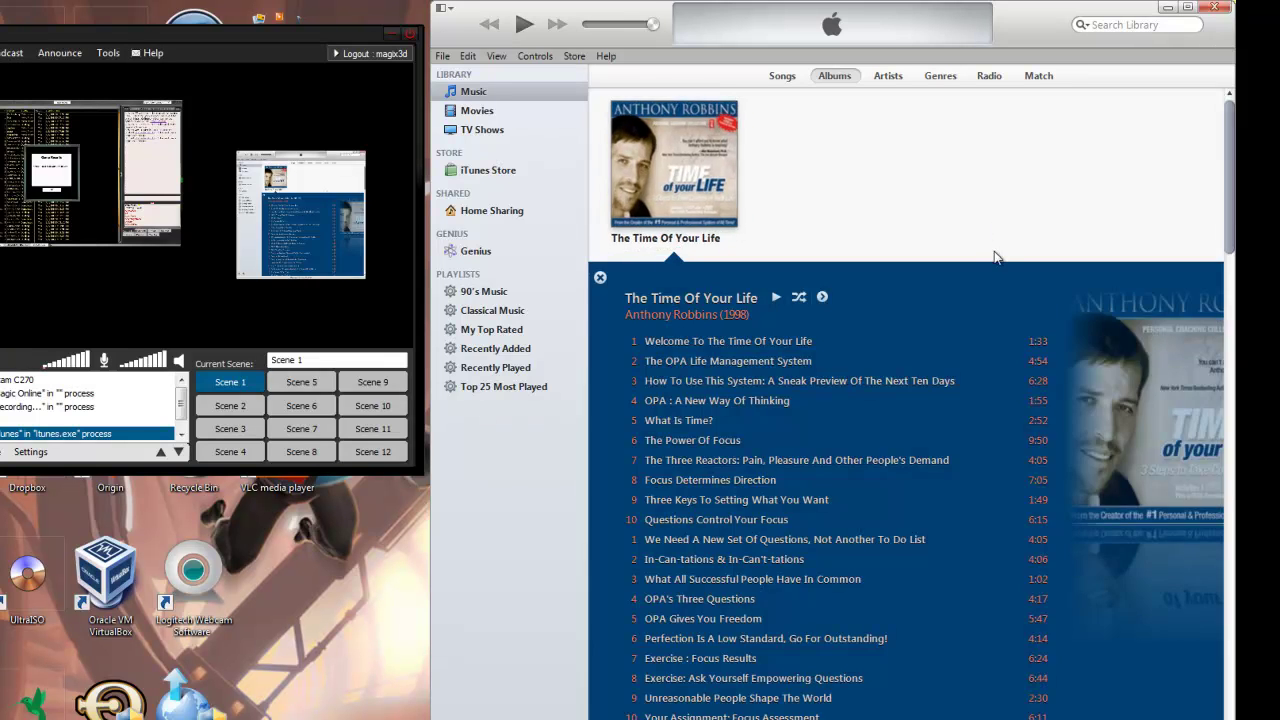
{"action": "left_click", "coordinate": [808, 194]}
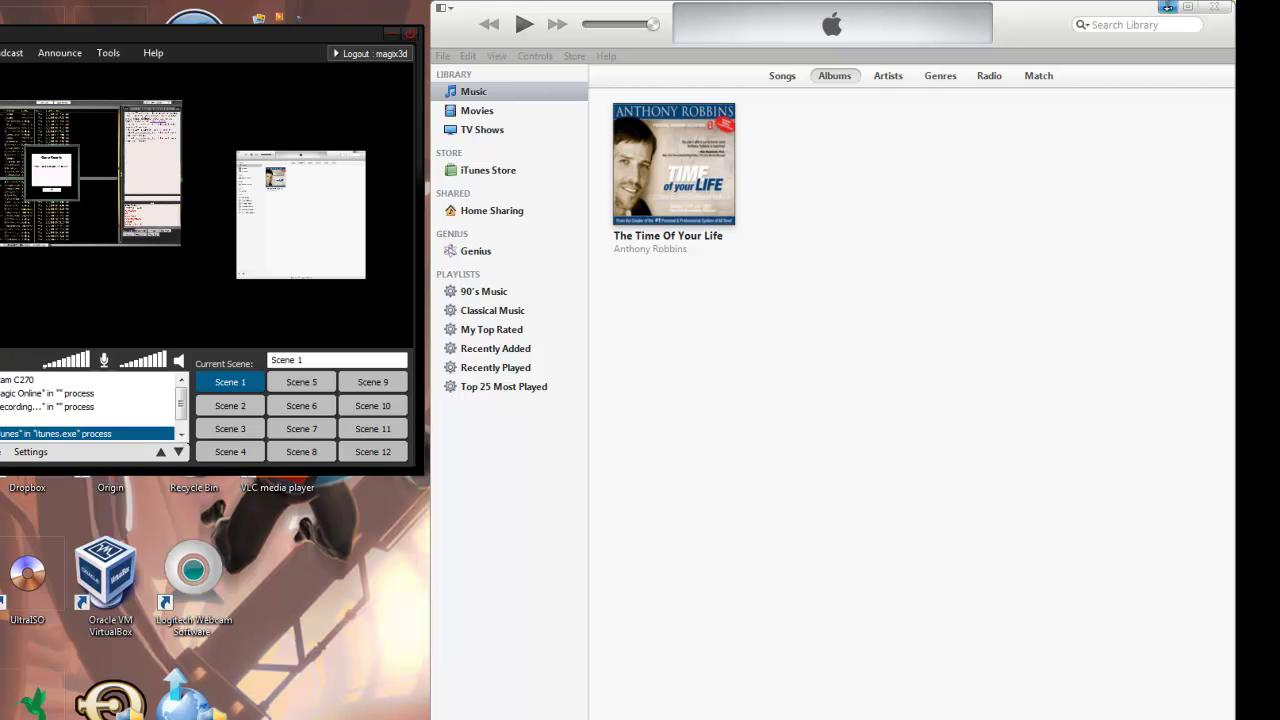
{"action": "left_click", "coordinate": [1168, 8]}
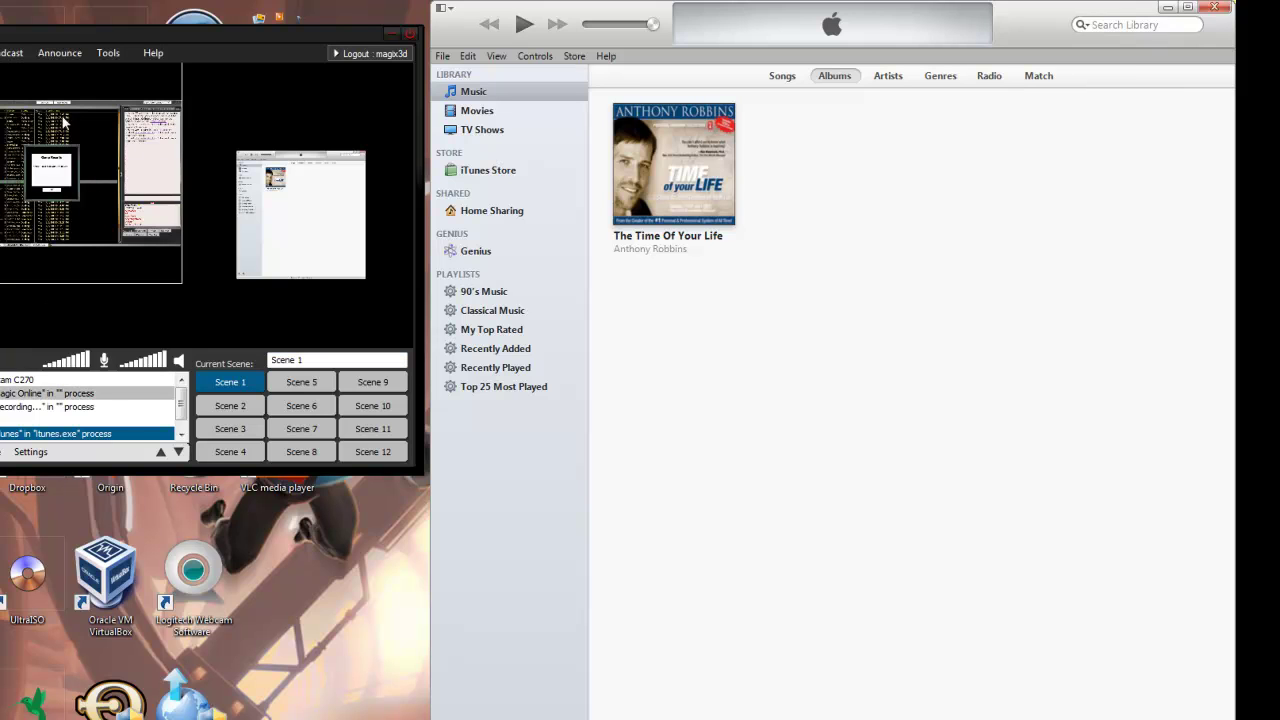
{"action": "left_click", "coordinate": [220, 310]}
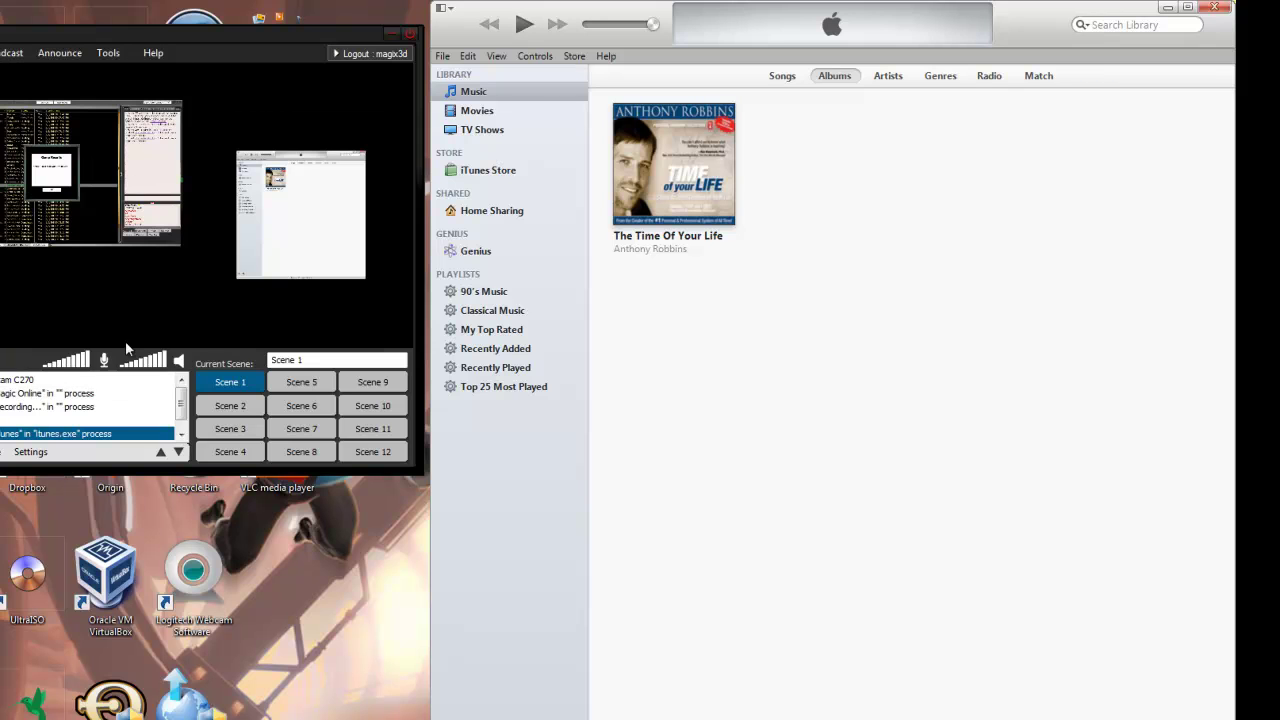